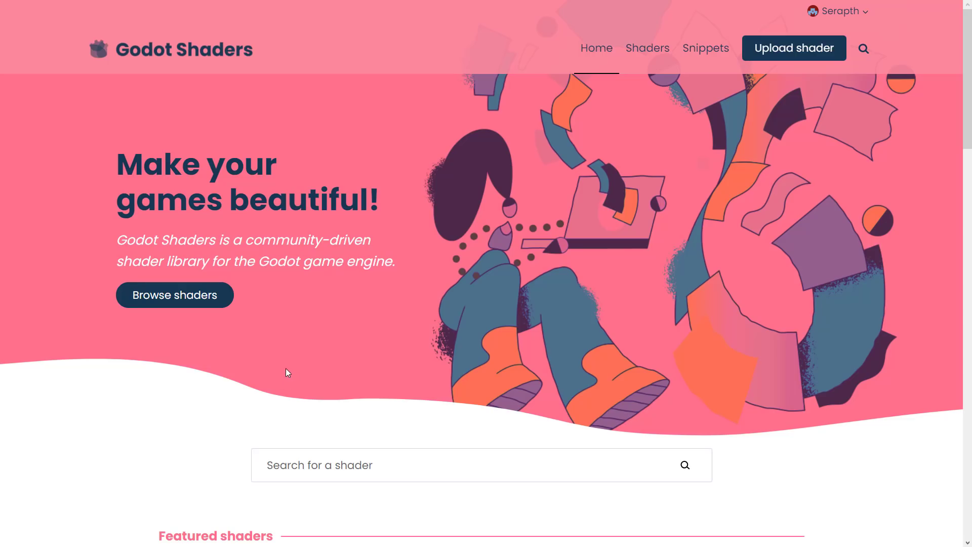
Open the All shaders listing, sorted newest first, and scroll through it and back up
scroll(248, 338, "down", 3)
scroll(249, 338, "down", 3)
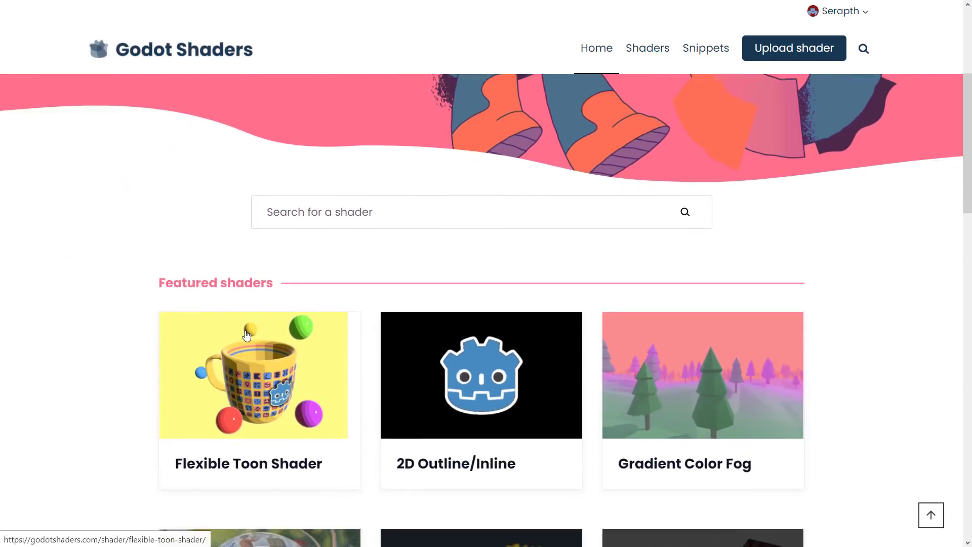
scroll(230, 329, "down", 3)
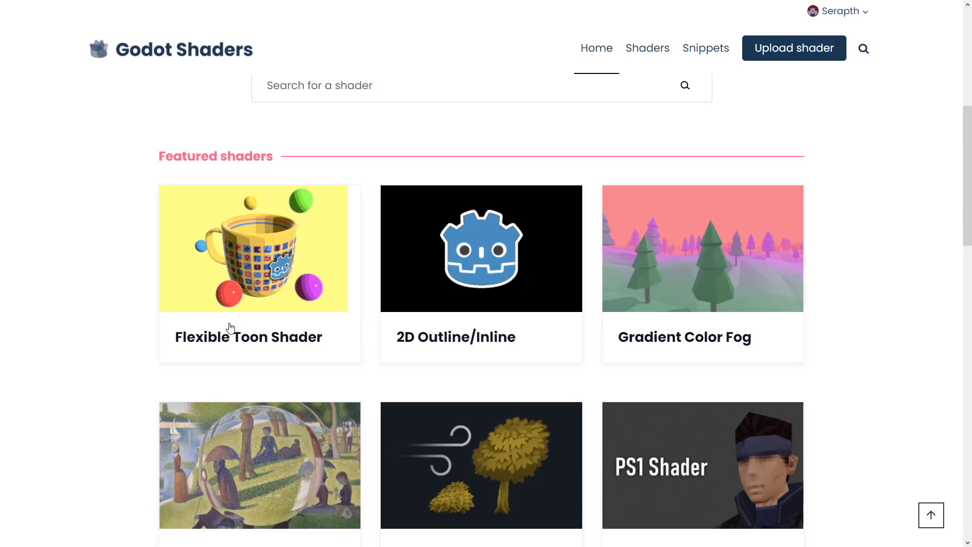
scroll(517, 157, "down", 5)
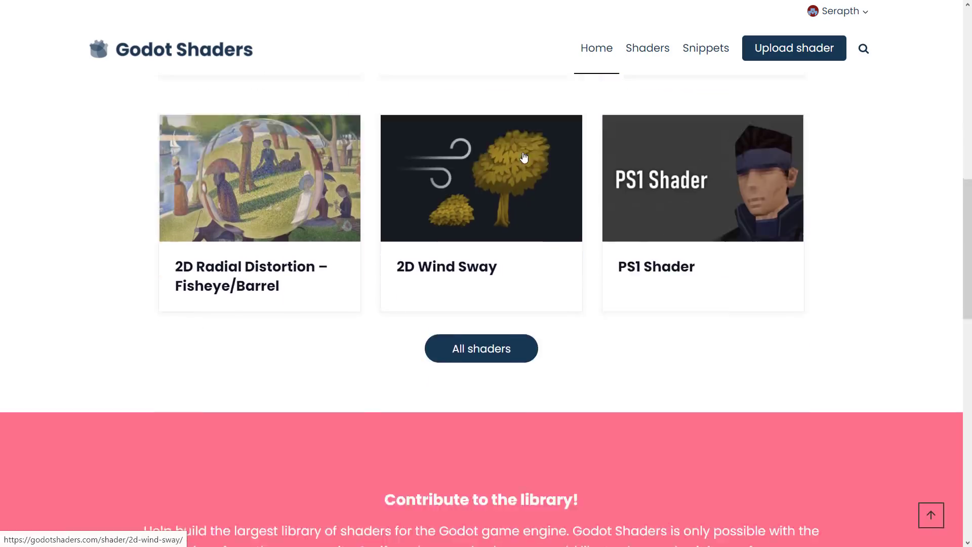
scroll(524, 158, "up", 3)
scroll(484, 414, "down", 1)
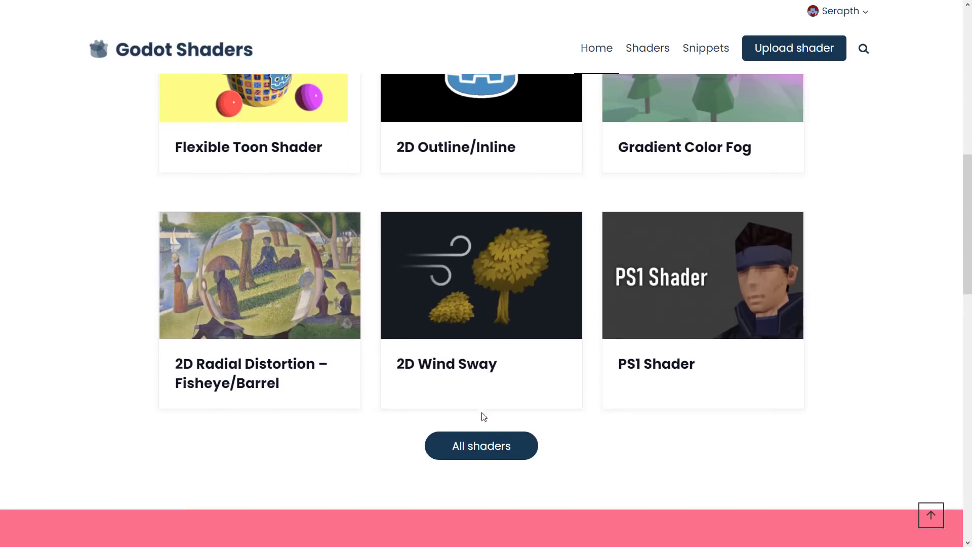
left_click(480, 445)
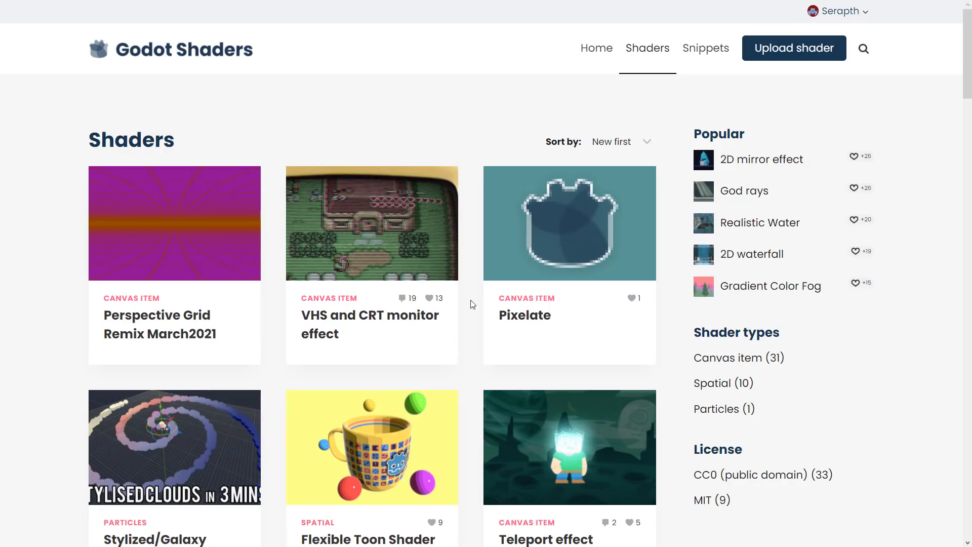
left_click(840, 11)
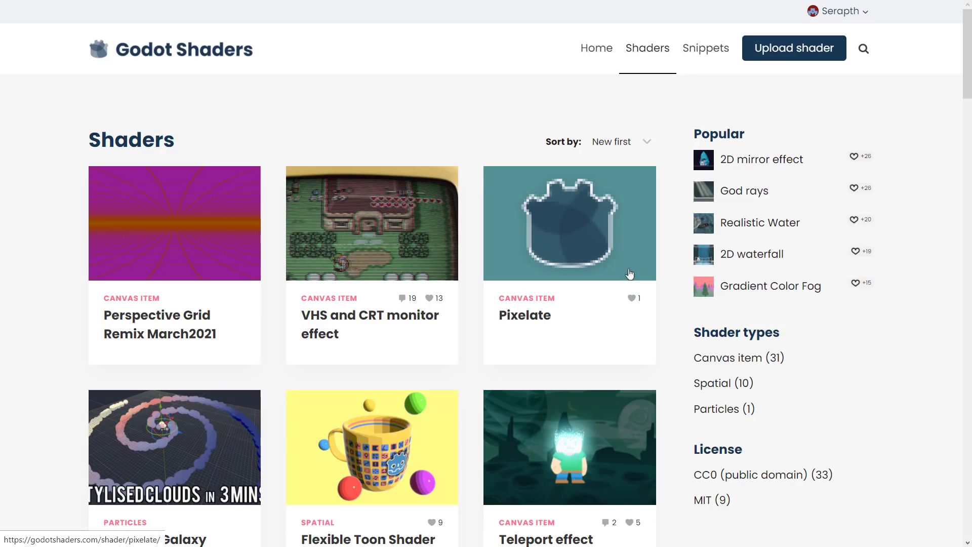
scroll(456, 248, "down", 12)
scroll(416, 281, "up", 12)
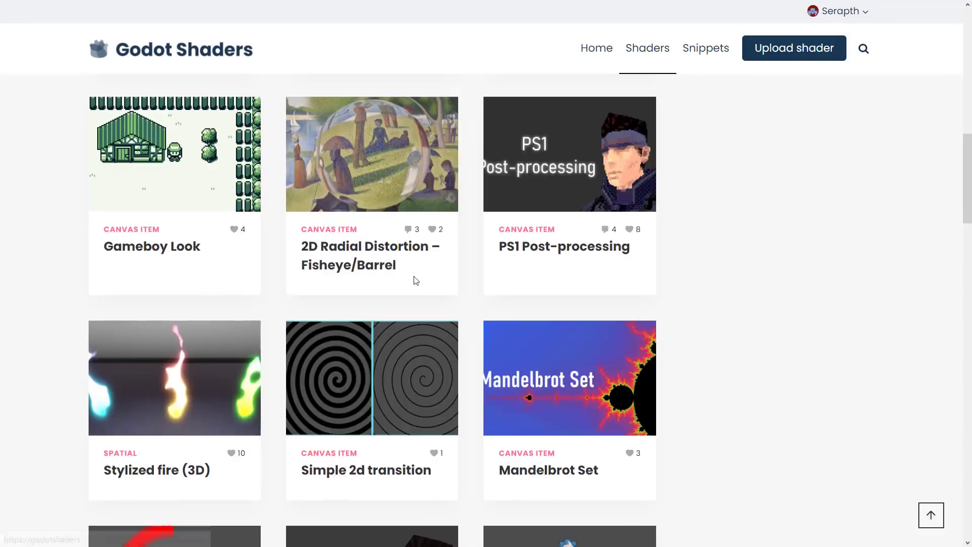
left_click(406, 237)
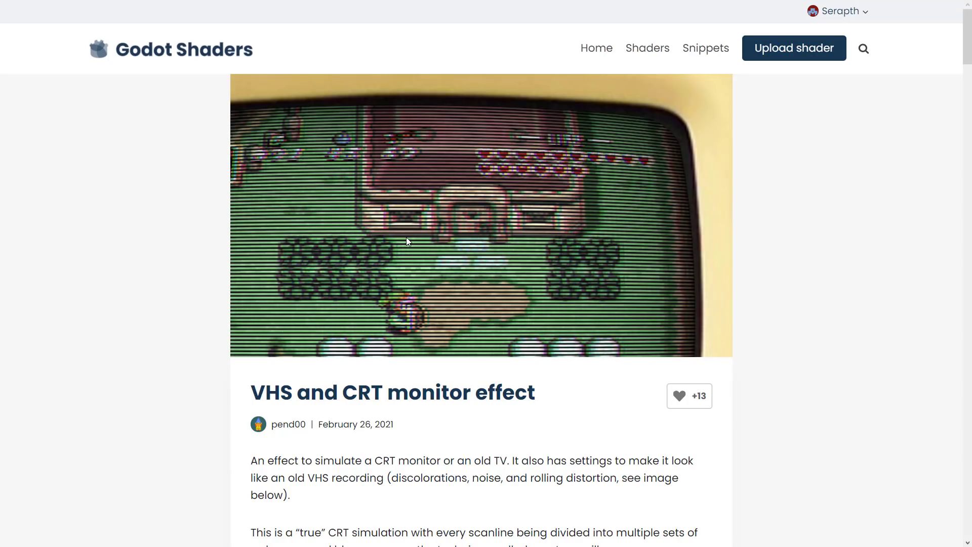
scroll(700, 251, "down", 2)
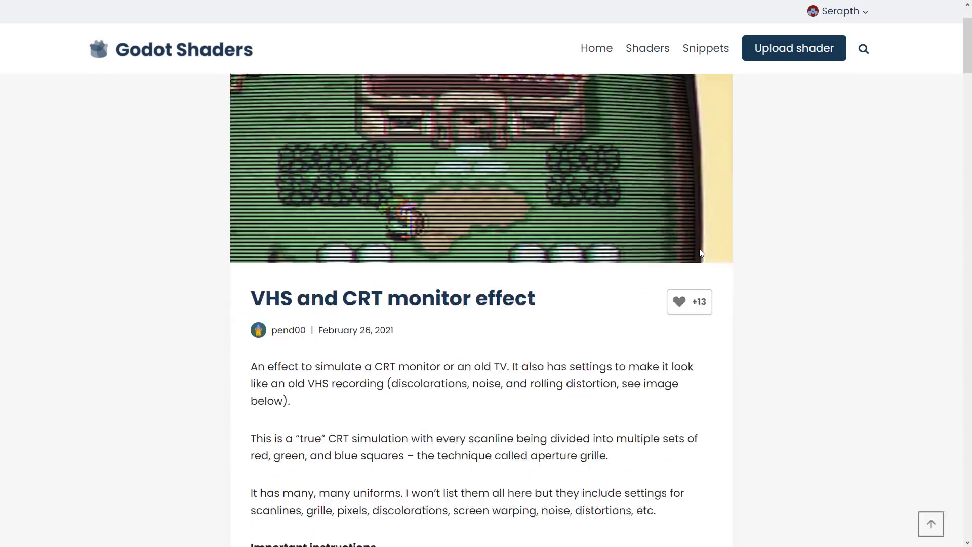
scroll(701, 253, "down", 8)
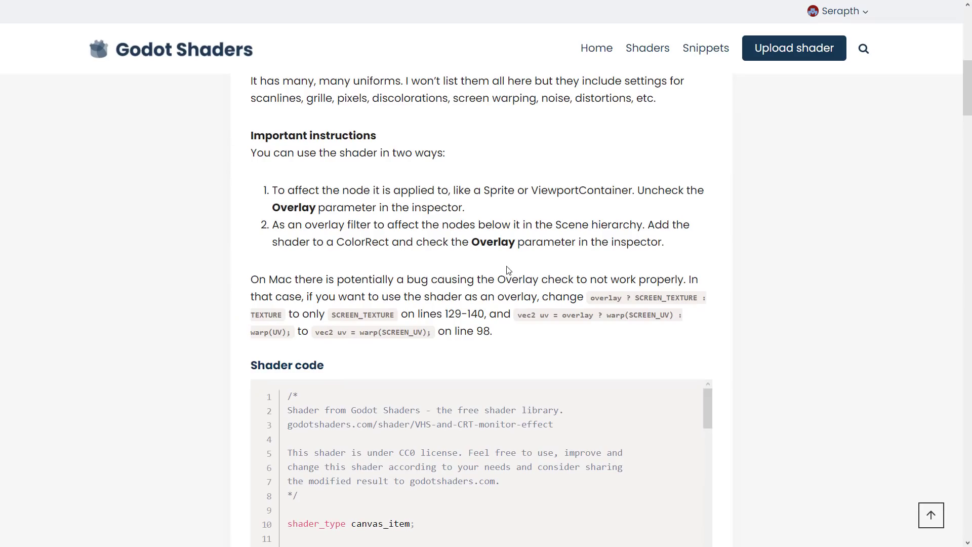
scroll(508, 270, "down", 9)
scroll(462, 269, "down", 3)
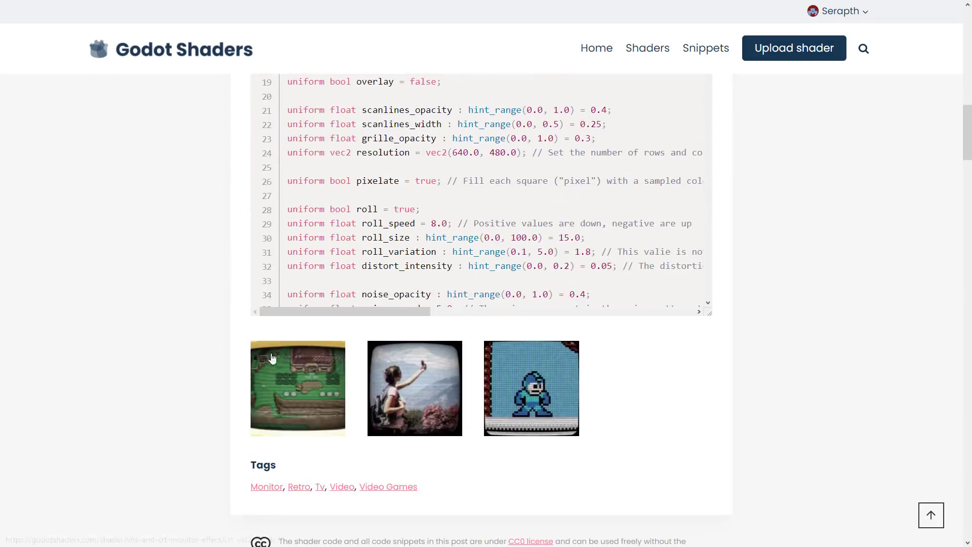
scroll(284, 365, "down", 3)
left_click(296, 274)
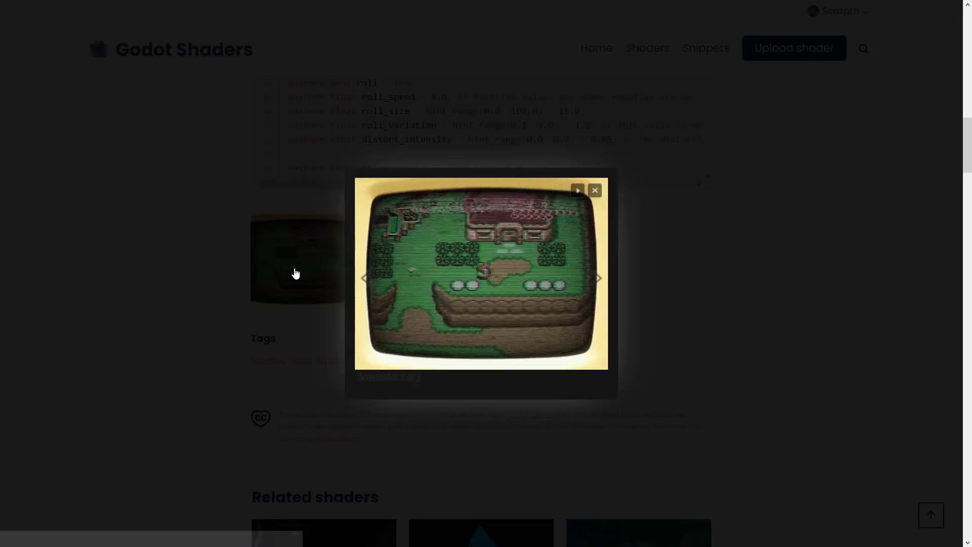
left_click(594, 191)
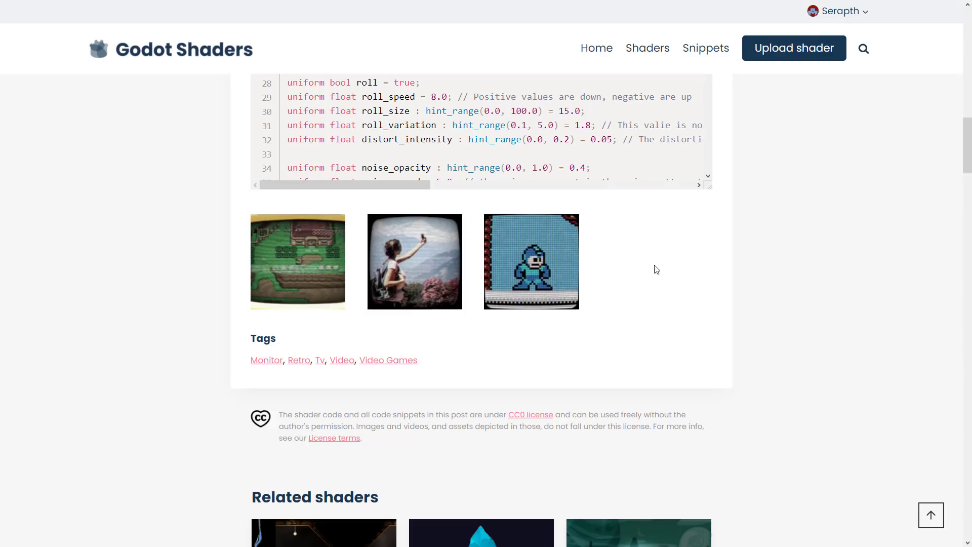
key("alt+Left")
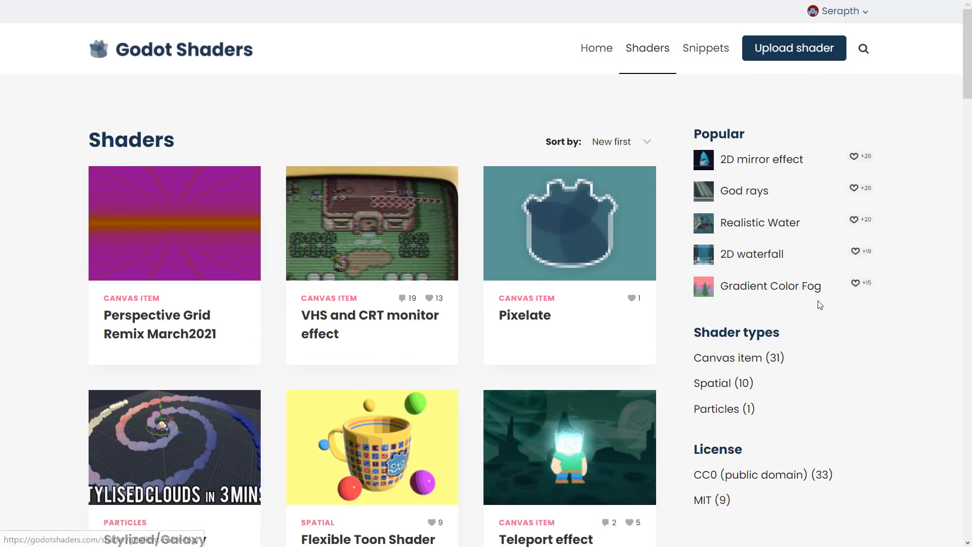
scroll(820, 305, "down", 1)
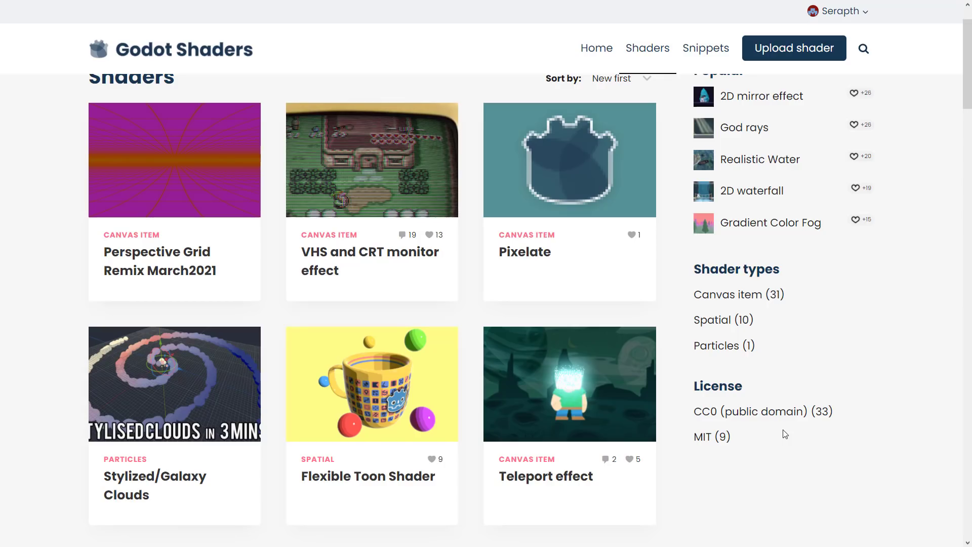
scroll(376, 381, "down", 6)
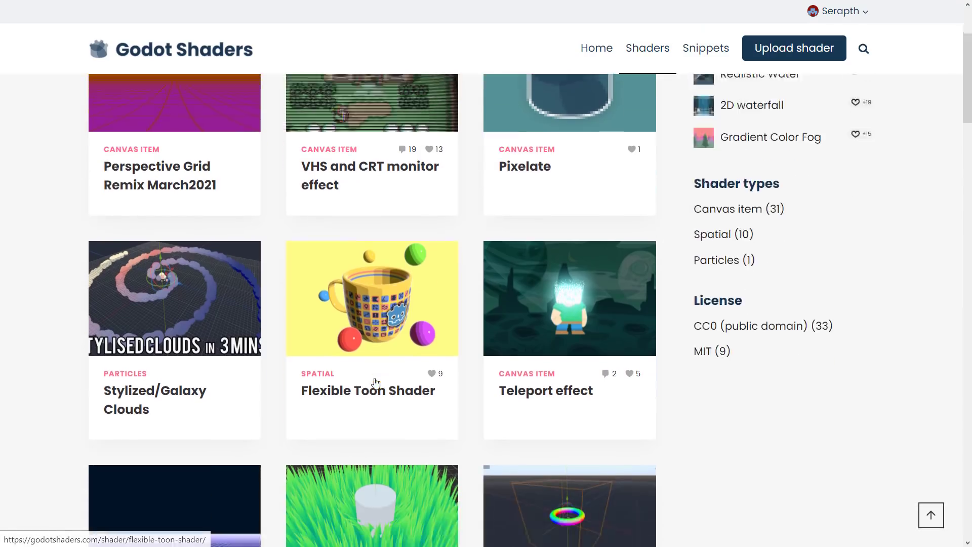
scroll(374, 377, "down", 1)
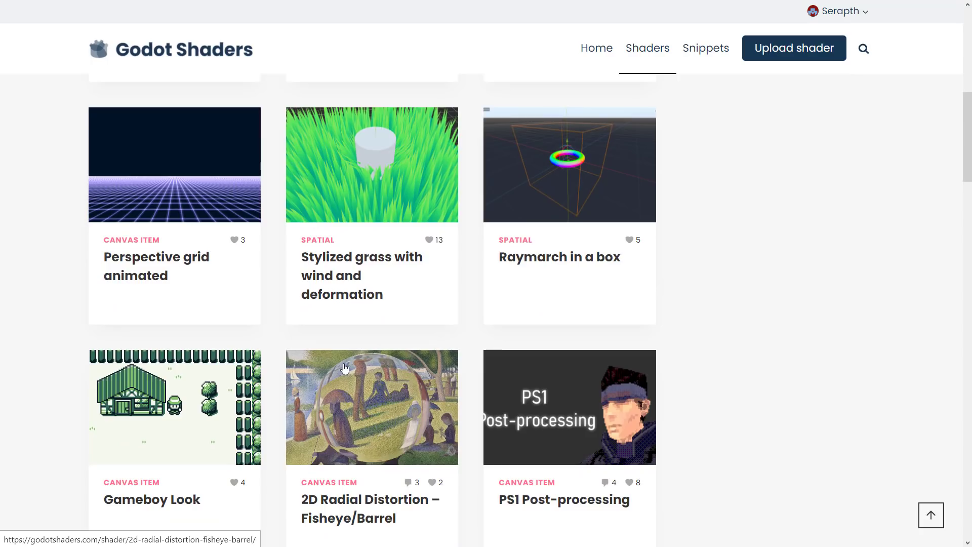
scroll(345, 368, "down", 6)
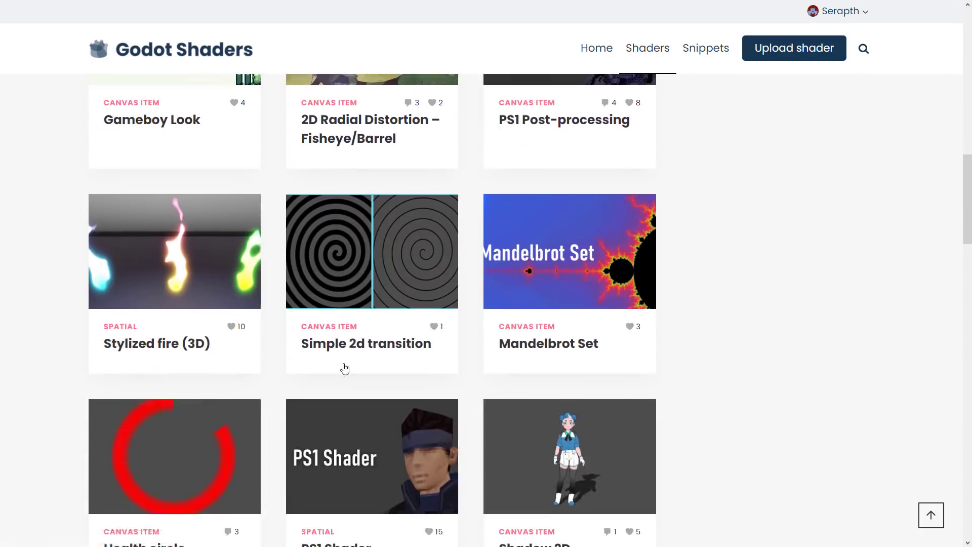
scroll(345, 368, "down", 5)
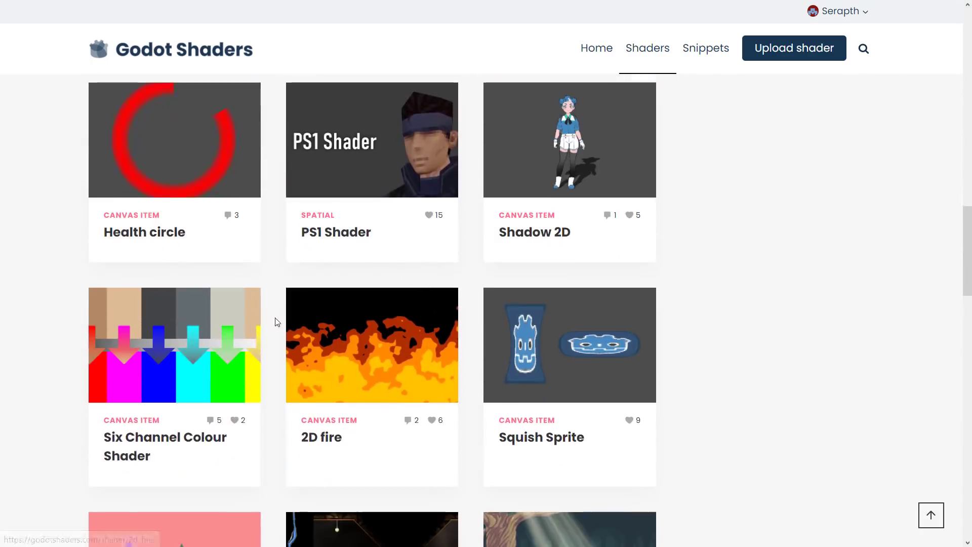
scroll(277, 322, "down", 4)
scroll(353, 274, "up", 3)
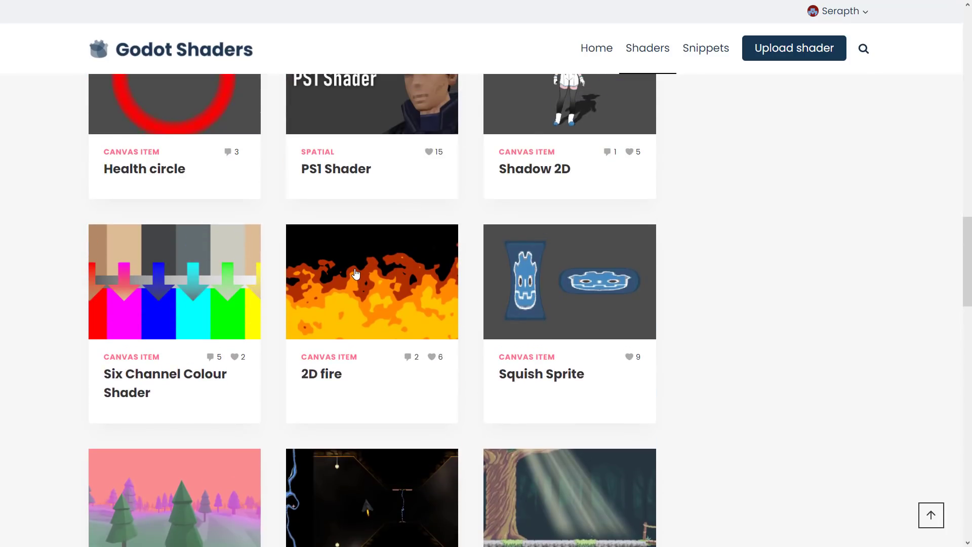
Open the 2D fire shader page and scroll through its description
left_click(356, 274)
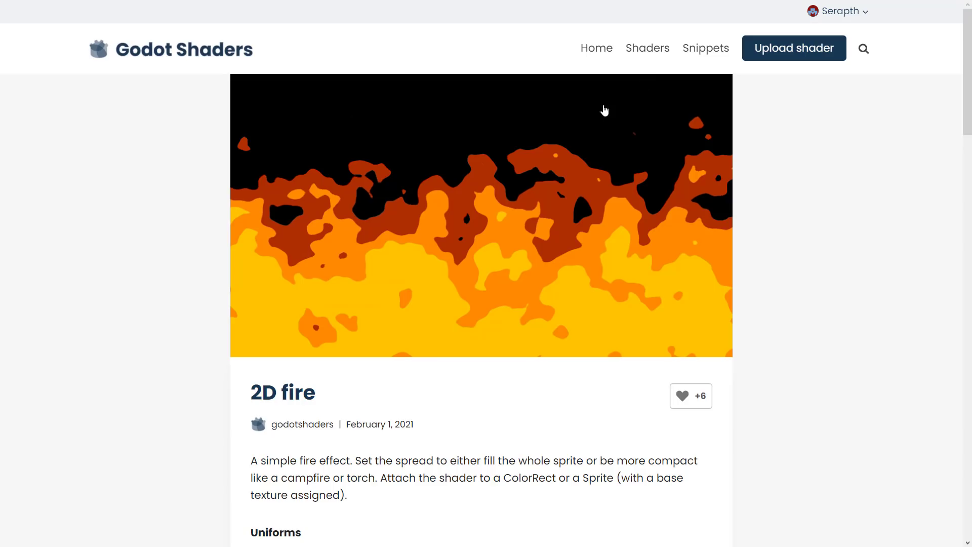
scroll(570, 279, "down", 3)
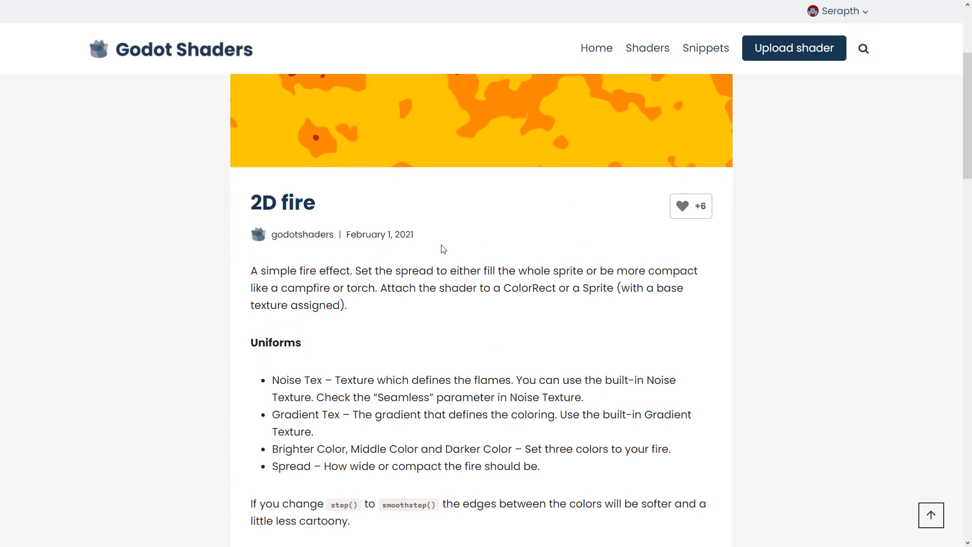
scroll(530, 265, "down", 1)
left_click_drag(436, 171, 248, 165)
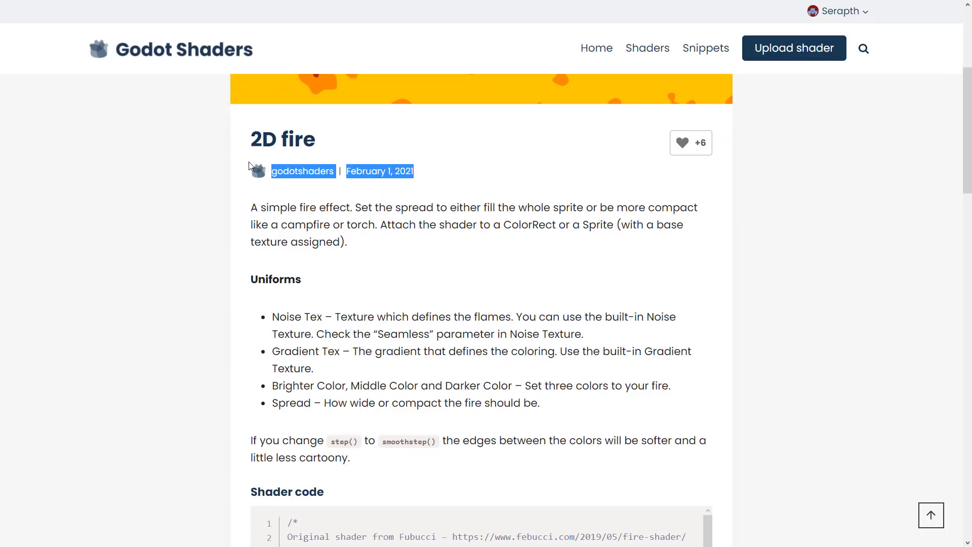
left_click(414, 223)
Copy the 2D fire shader code and switch to the Godot editor
scroll(363, 124, "down", 2)
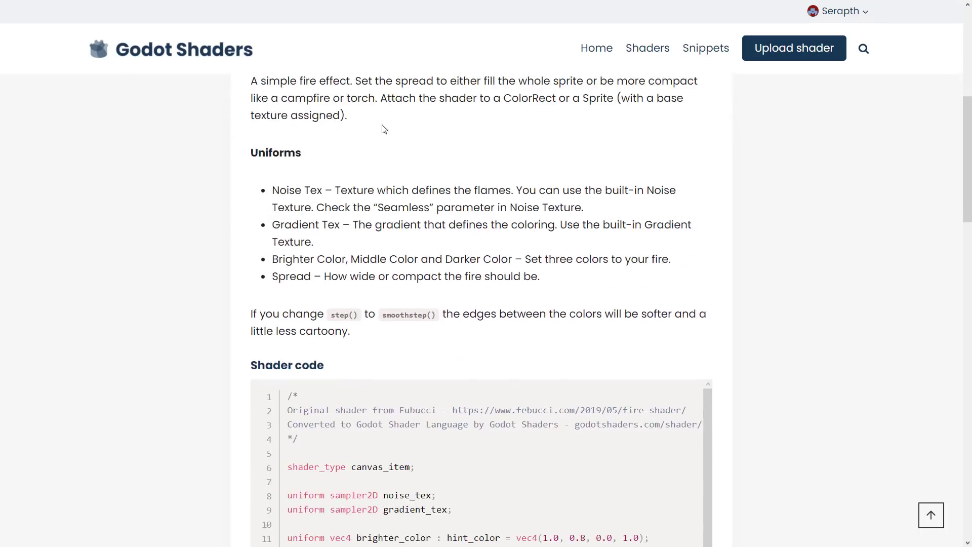
scroll(448, 220, "down", 5)
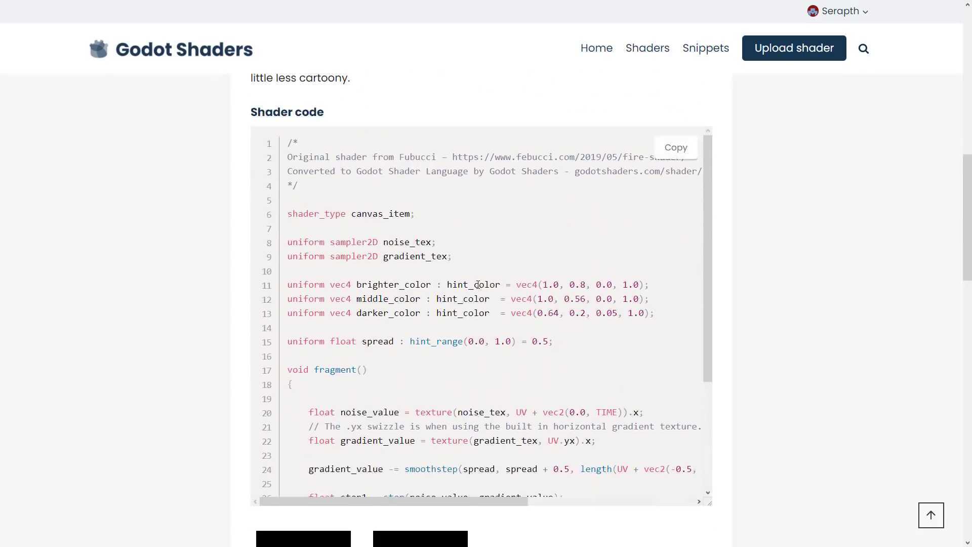
scroll(484, 310, "down", 3)
scroll(815, 435, "down", 4)
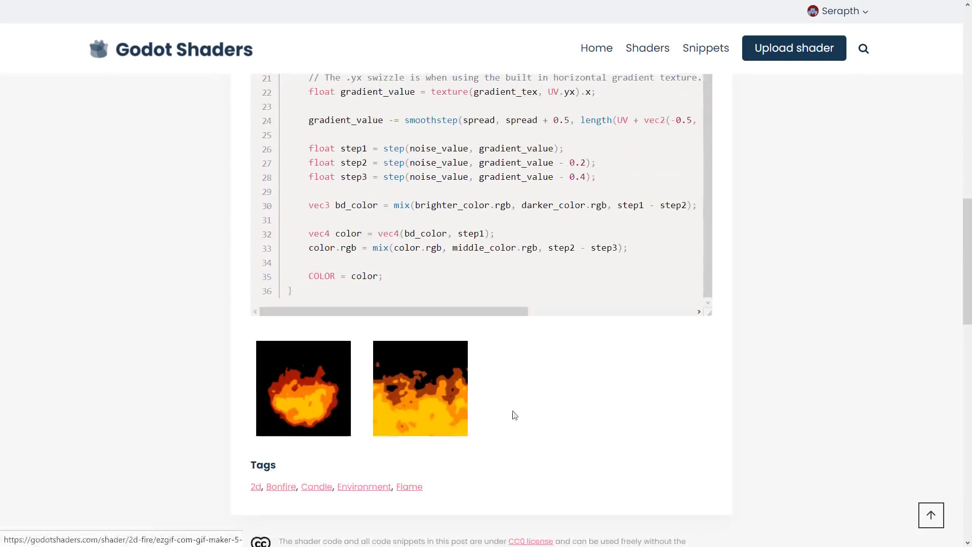
scroll(512, 413, "up", 6)
left_click(685, 276)
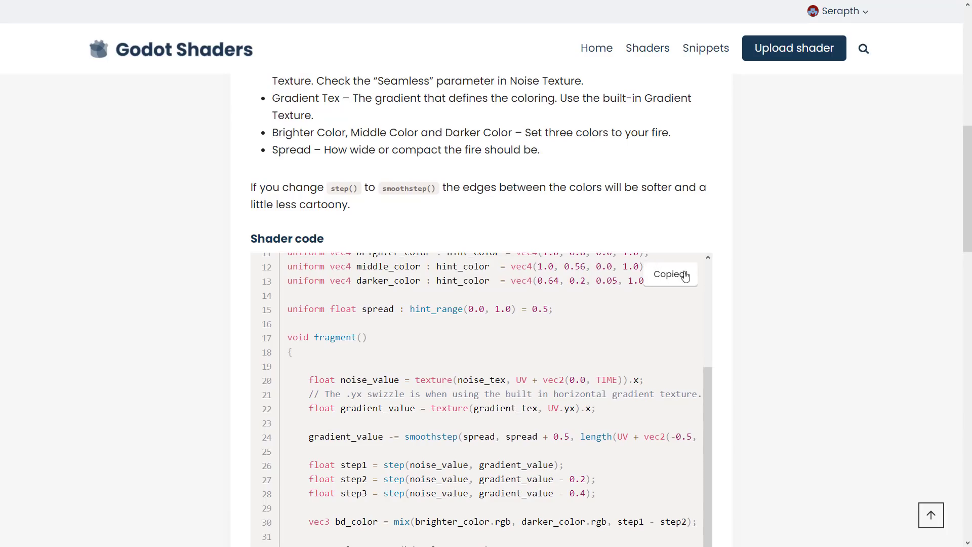
key("alt+Tab")
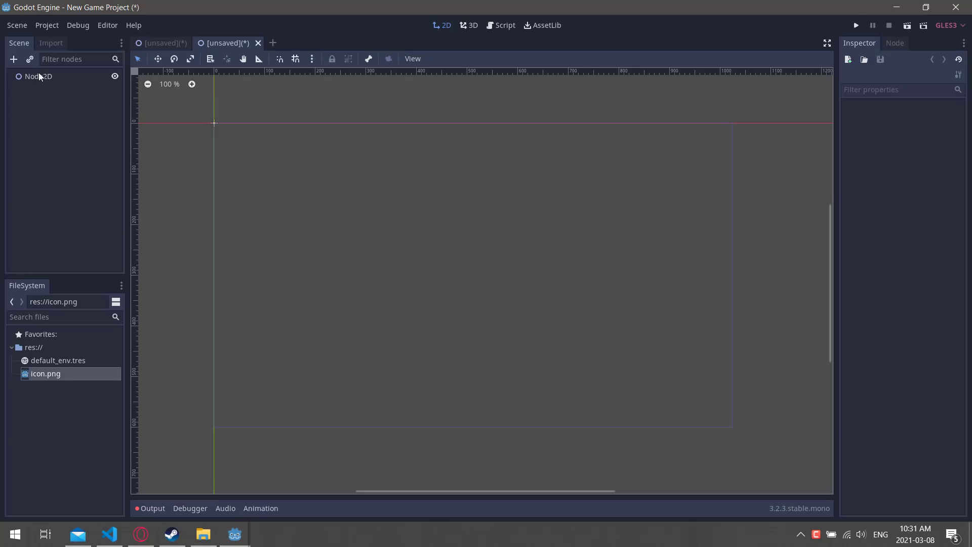
Add a ColorRect child under Node2D and stretch it across the game screen area
left_click(41, 77)
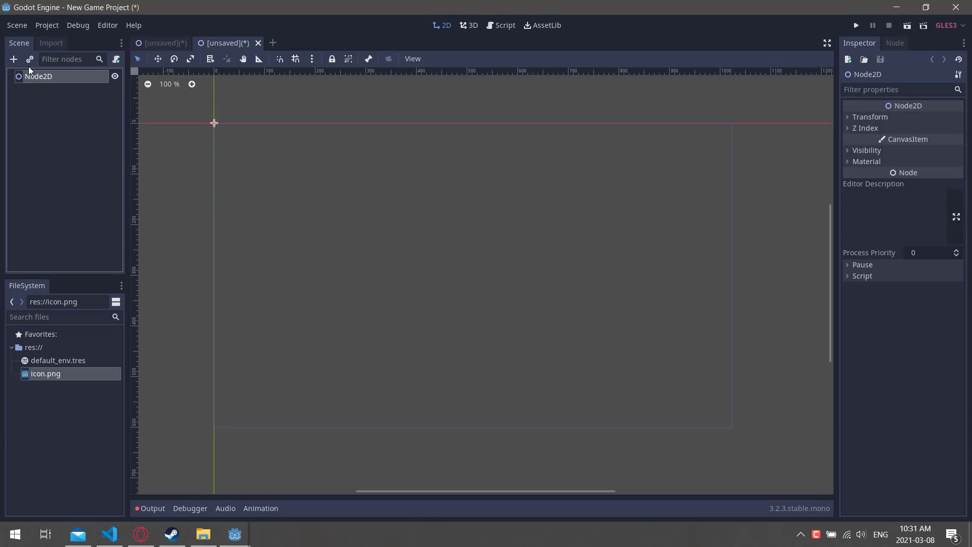
left_click(13, 59)
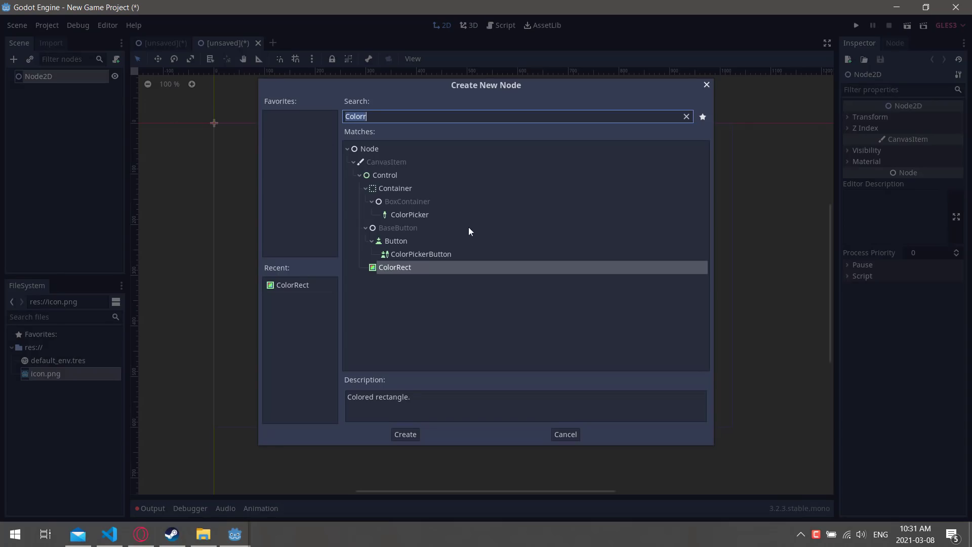
double_click(386, 268)
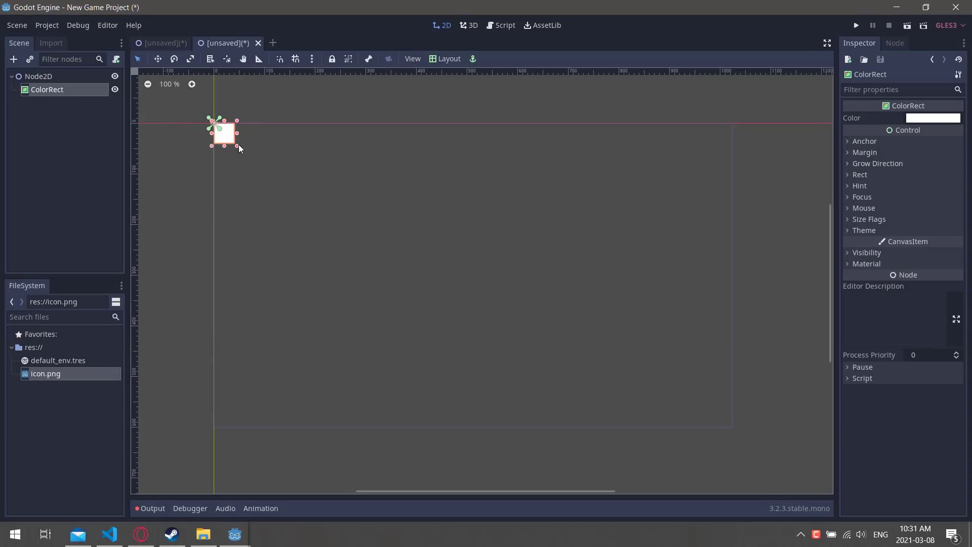
left_click_drag(237, 147, 735, 429)
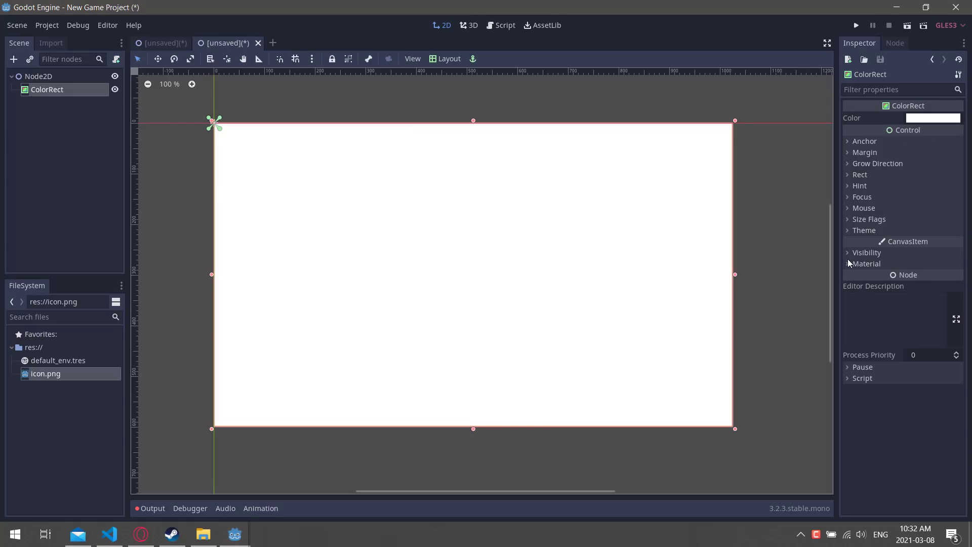
Give the ColorRect's Material property a new ShaderMaterial
left_click(861, 264)
left_click(956, 278)
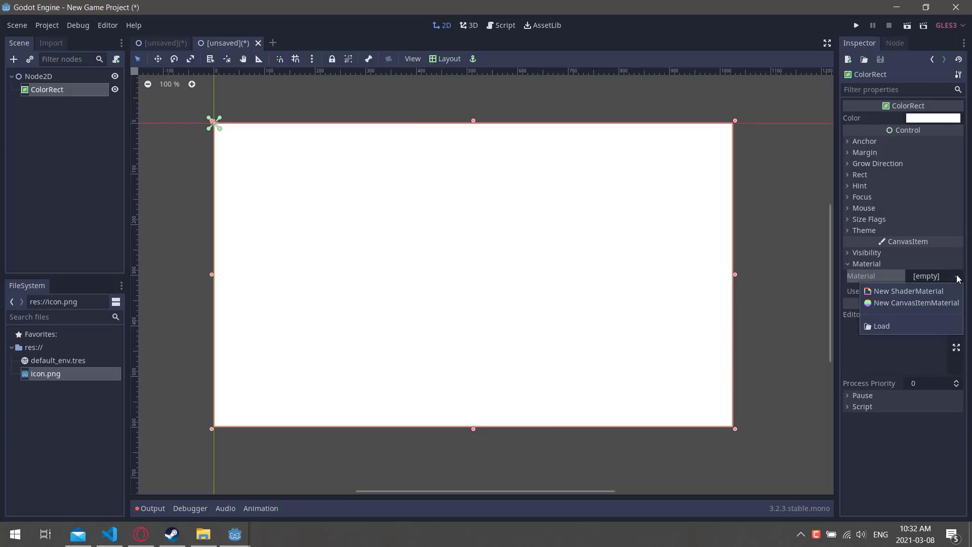
left_click(944, 290)
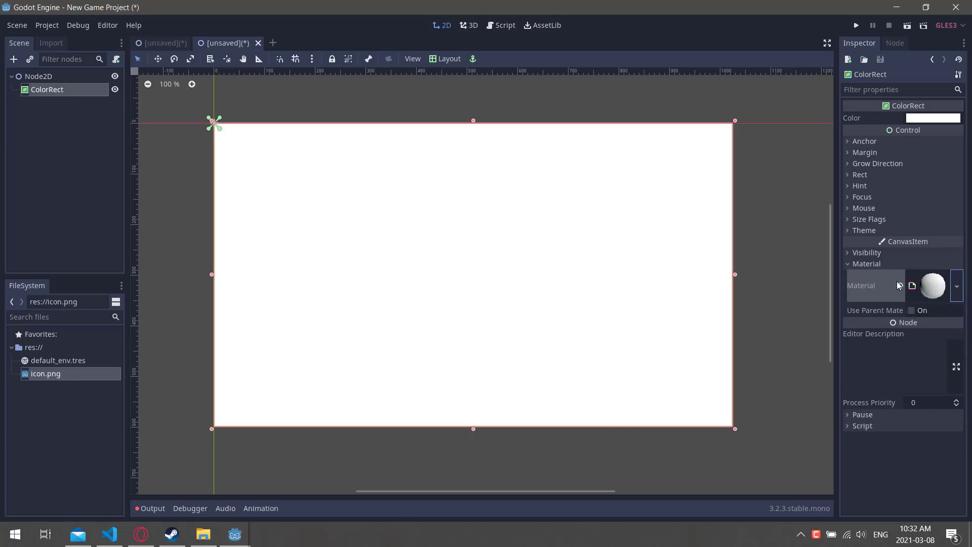
left_click(957, 289)
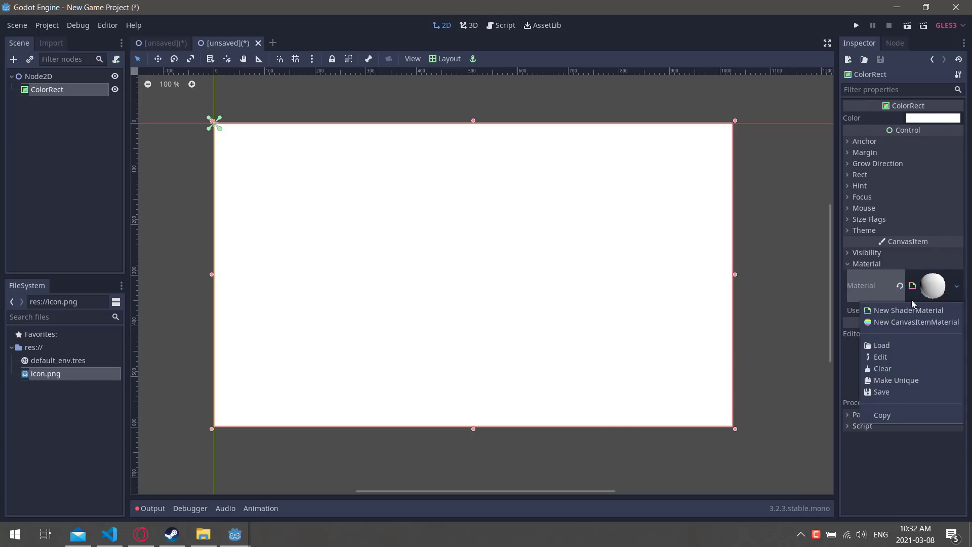
left_click(904, 311)
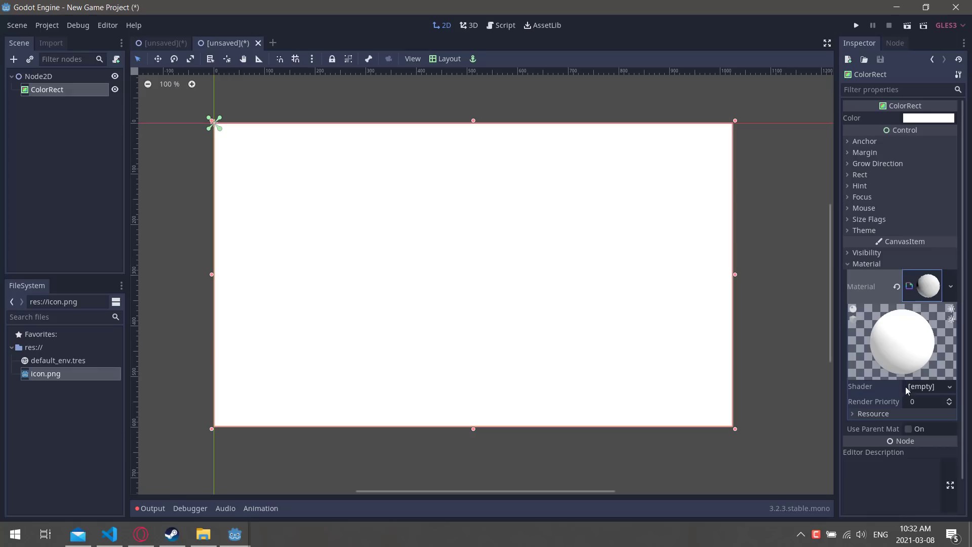
Create a new Shader on the material and open it in the shader editor
left_click(950, 389)
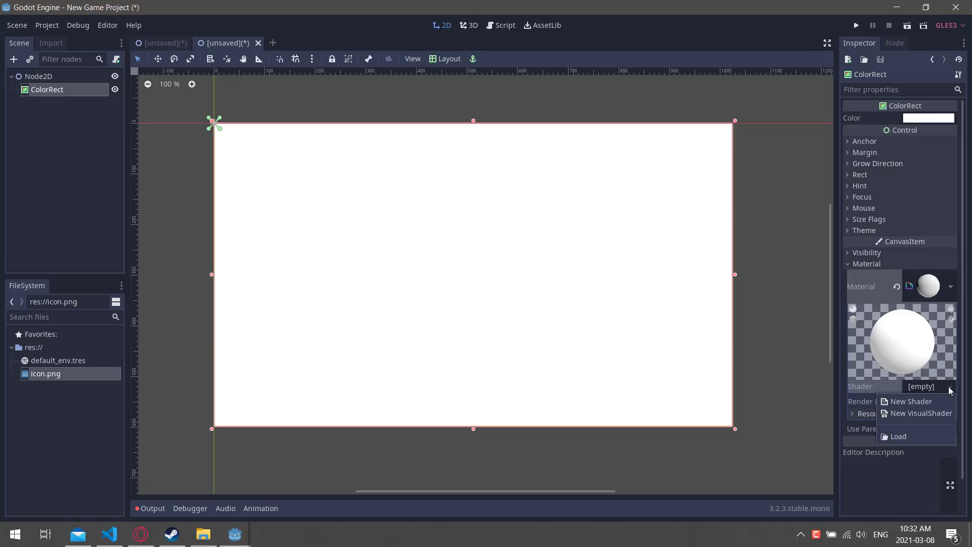
left_click(932, 402)
left_click(948, 391)
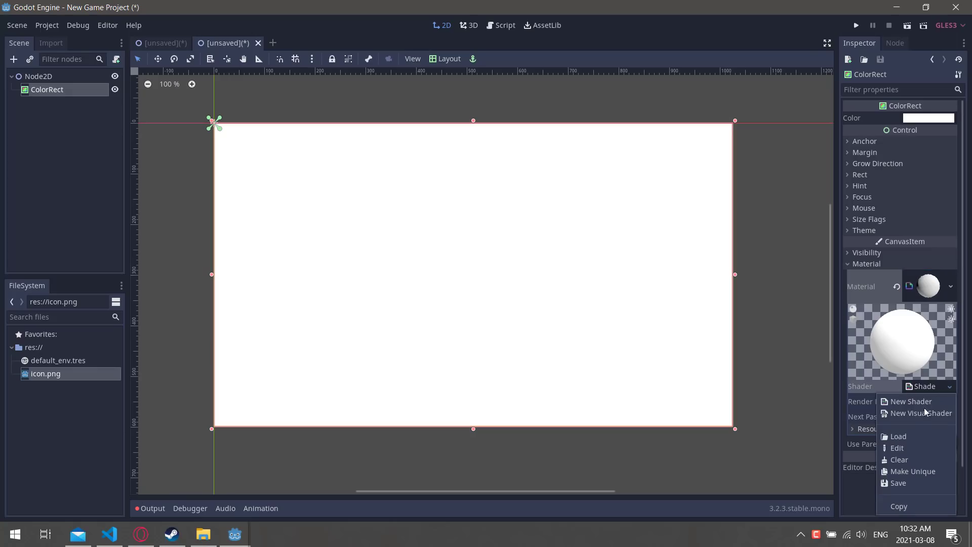
left_click(911, 447)
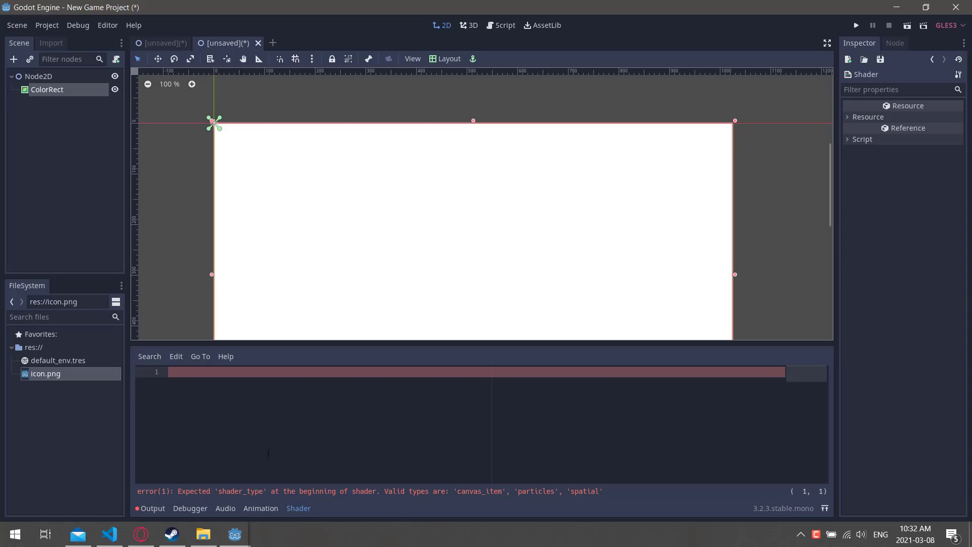
Paste the 2D fire code into the shader editor and review it, noting the canvas_item type
left_click(255, 373)
key("ctrl+v")
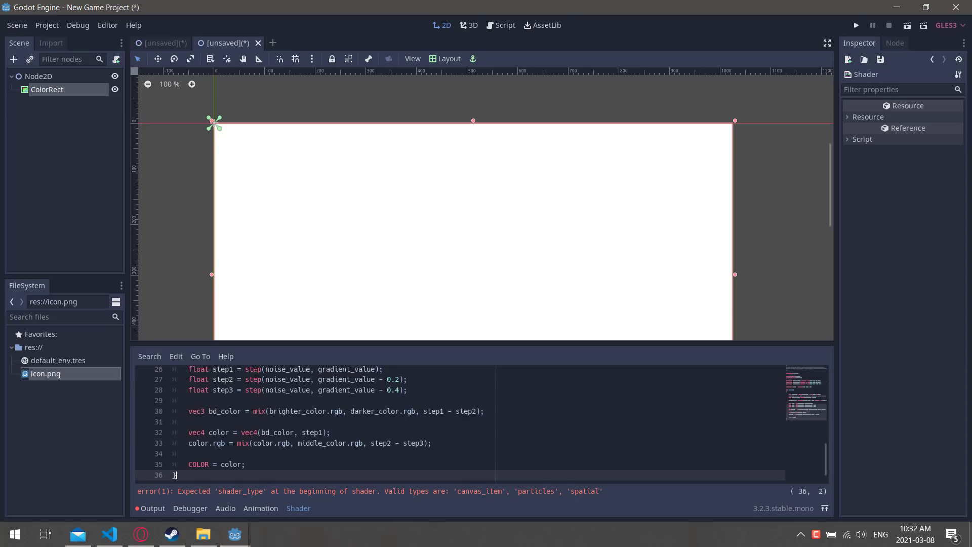
scroll(440, 442, "up", 8)
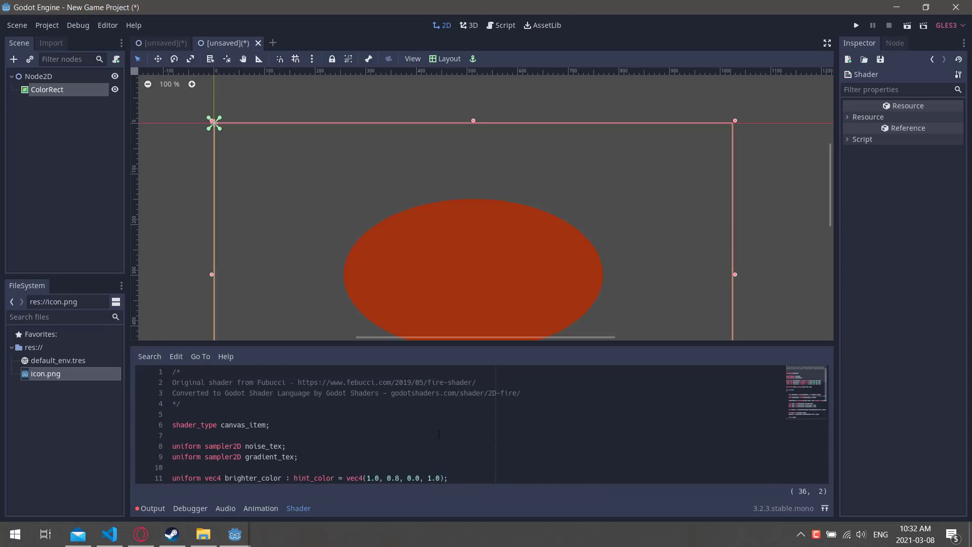
double_click(243, 425)
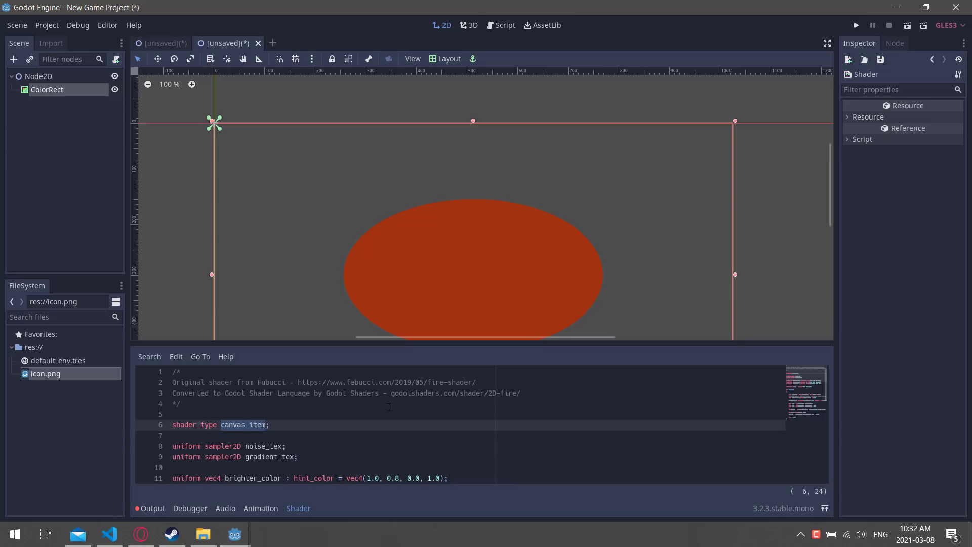
left_click(373, 412)
scroll(372, 412, "down", 8)
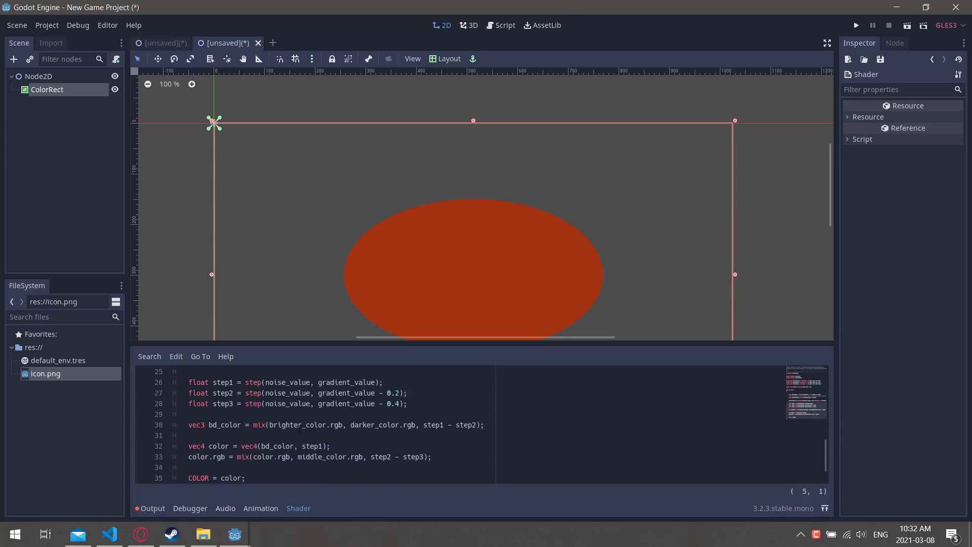
scroll(336, 400, "up", 1)
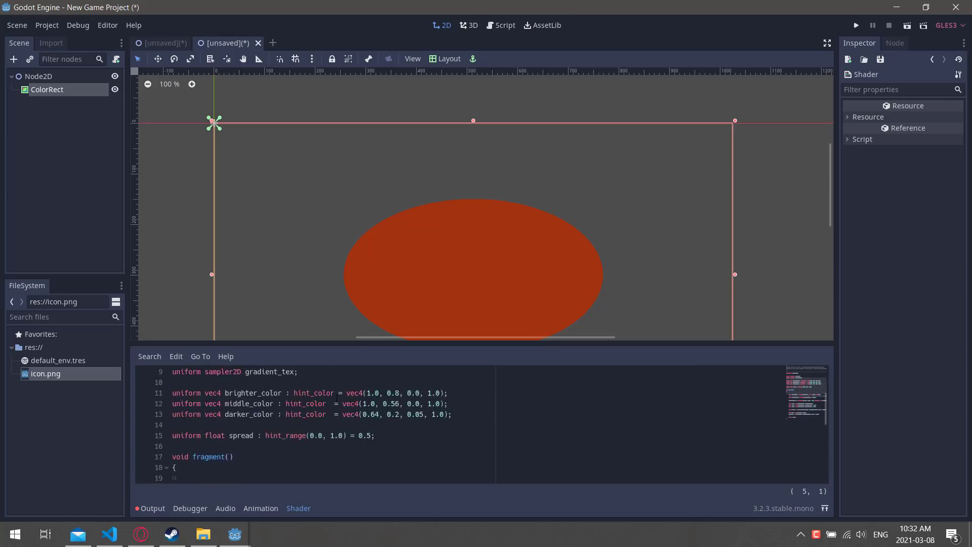
scroll(337, 398, "up", 3)
scroll(336, 398, "down", 2)
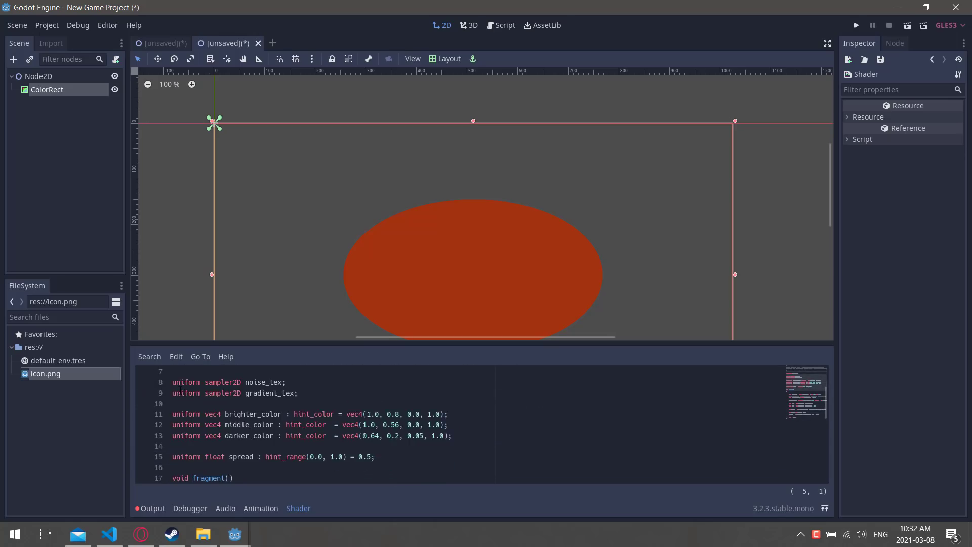
Set the ColorRect shader's Noise Tex to a new NoiseTexture using OpenSimplexNoise
left_click(38, 91)
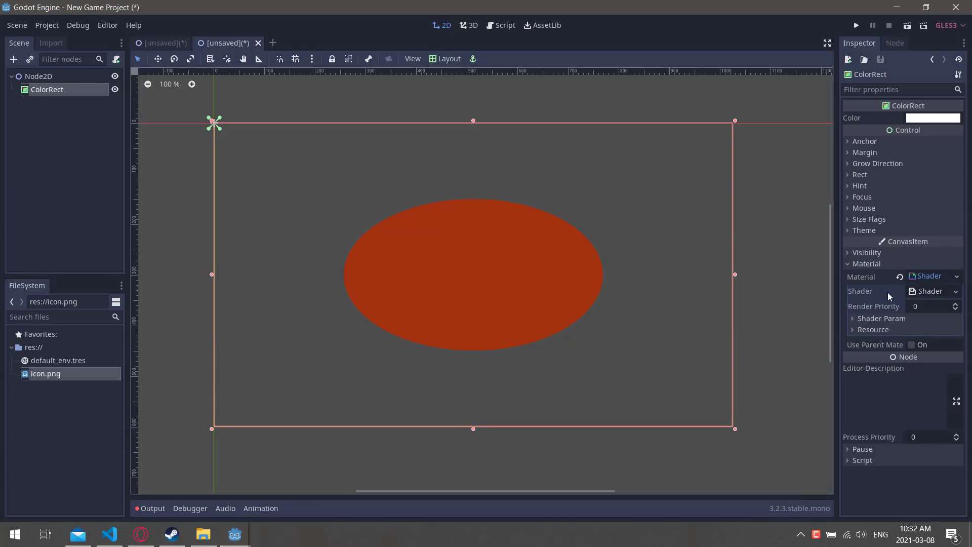
left_click(855, 319)
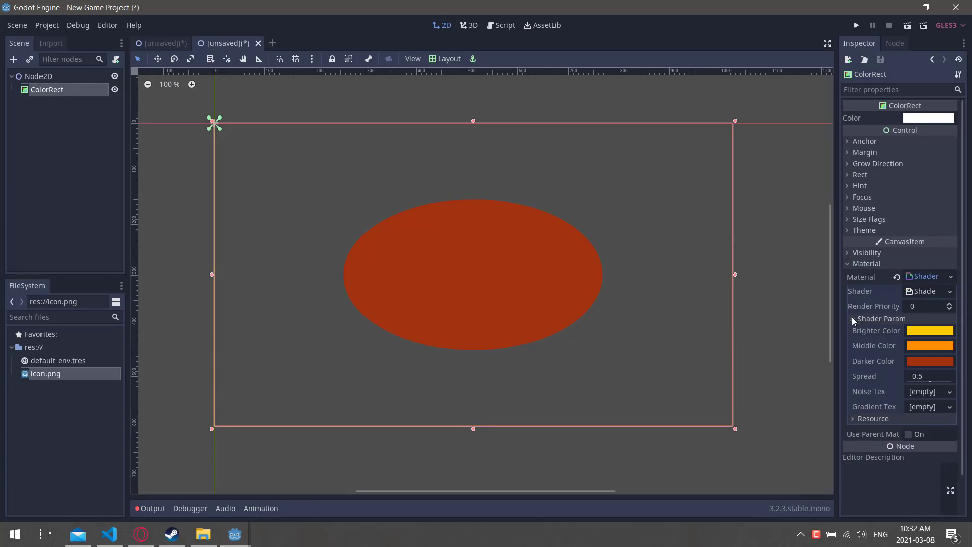
scroll(892, 359, "down", 2)
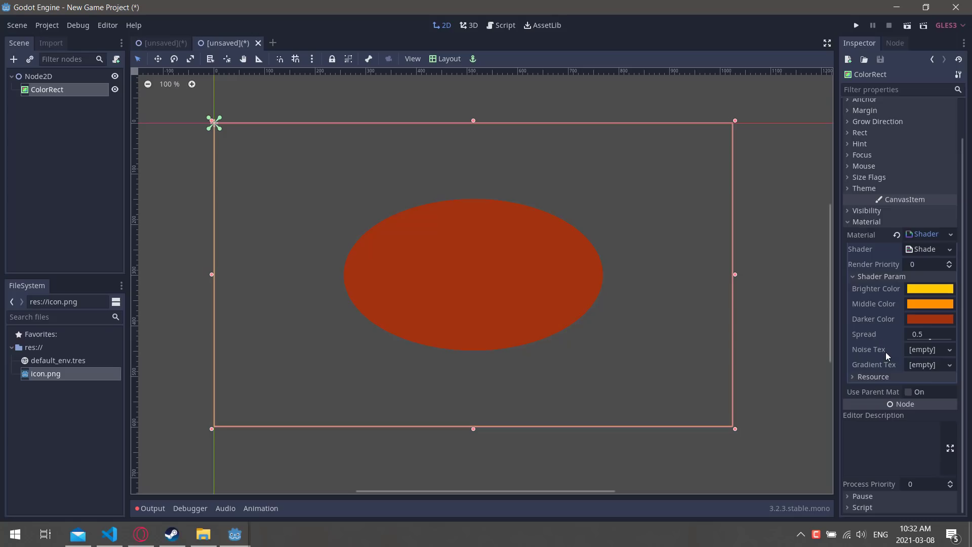
left_click(951, 350)
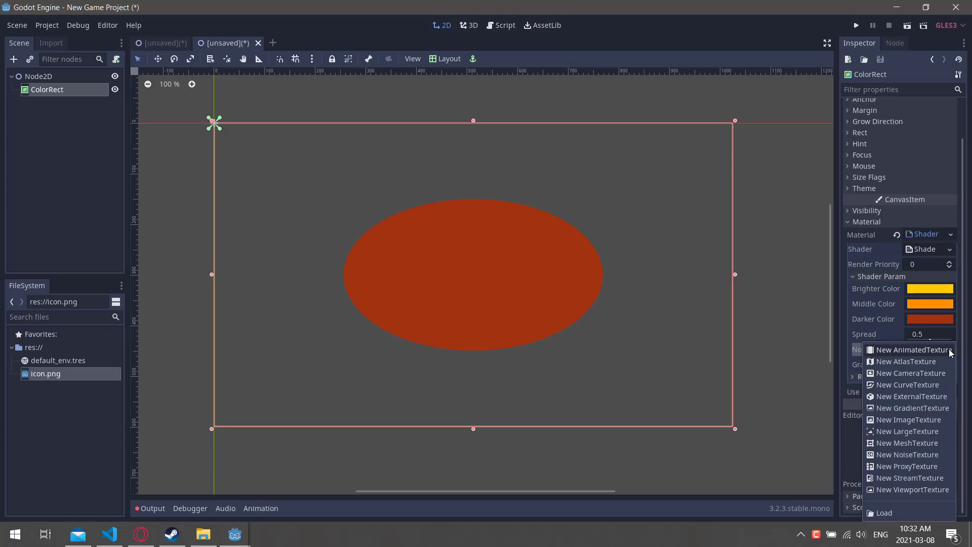
left_click(918, 454)
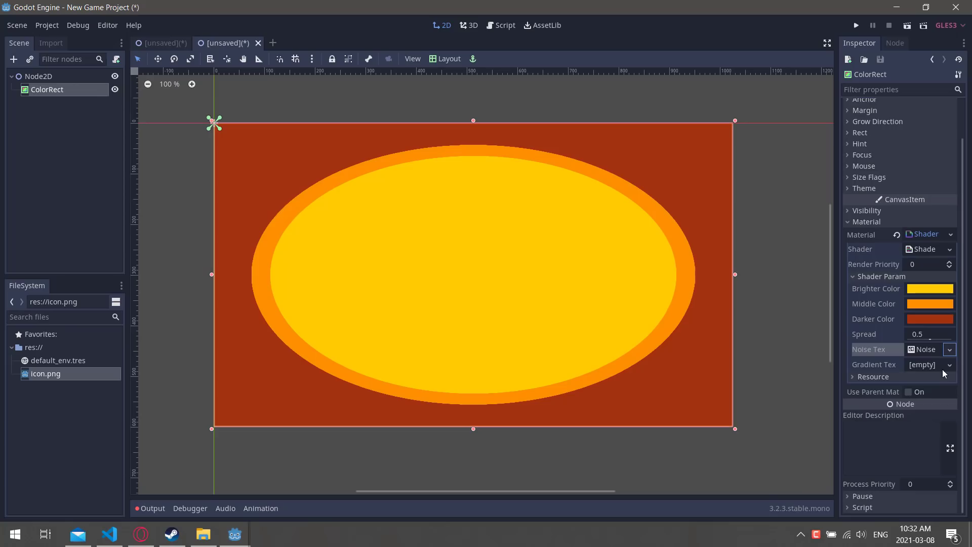
left_click(952, 353)
left_click(903, 447)
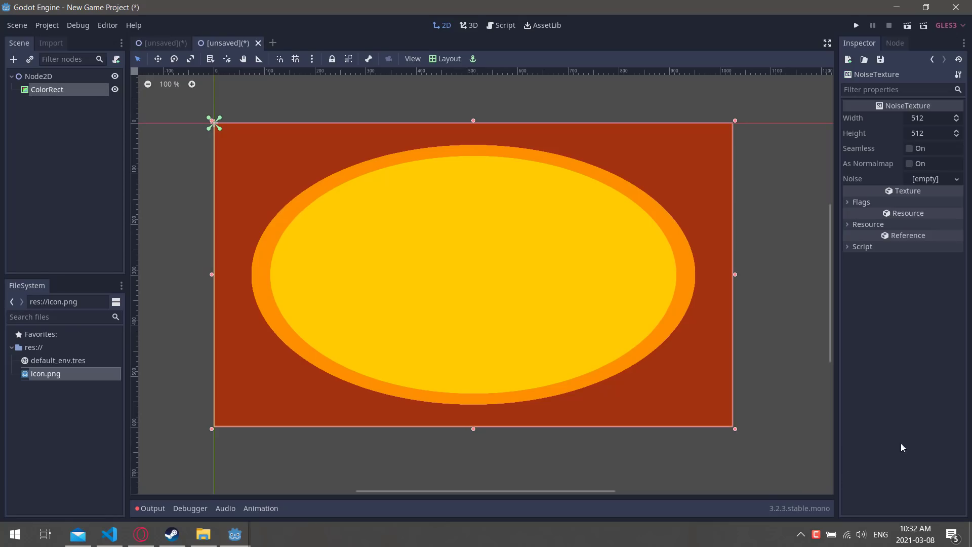
left_click(957, 179)
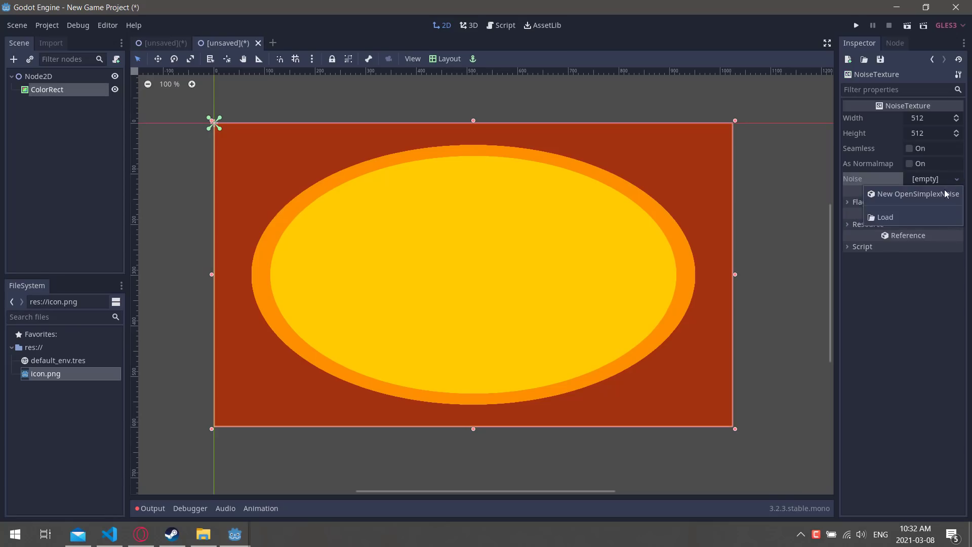
left_click(912, 192)
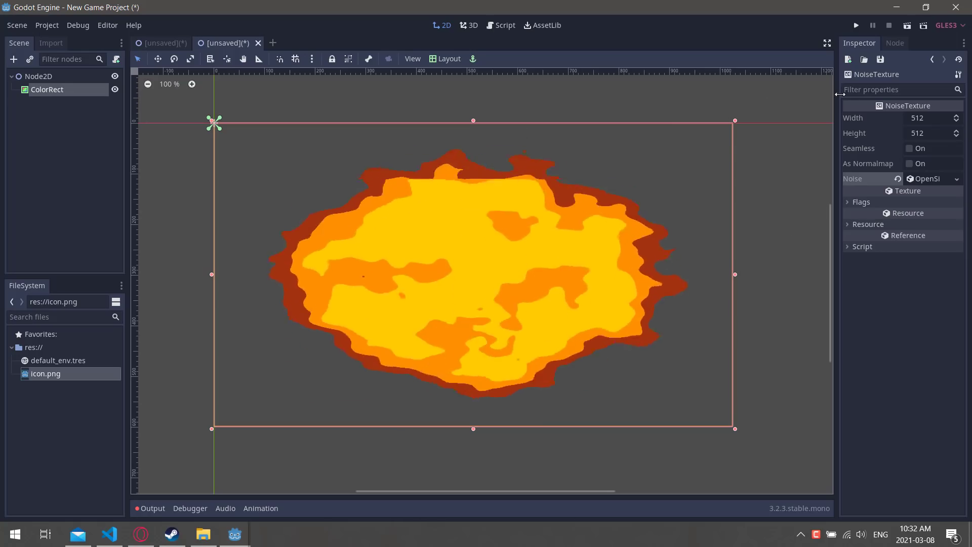
left_click(933, 61)
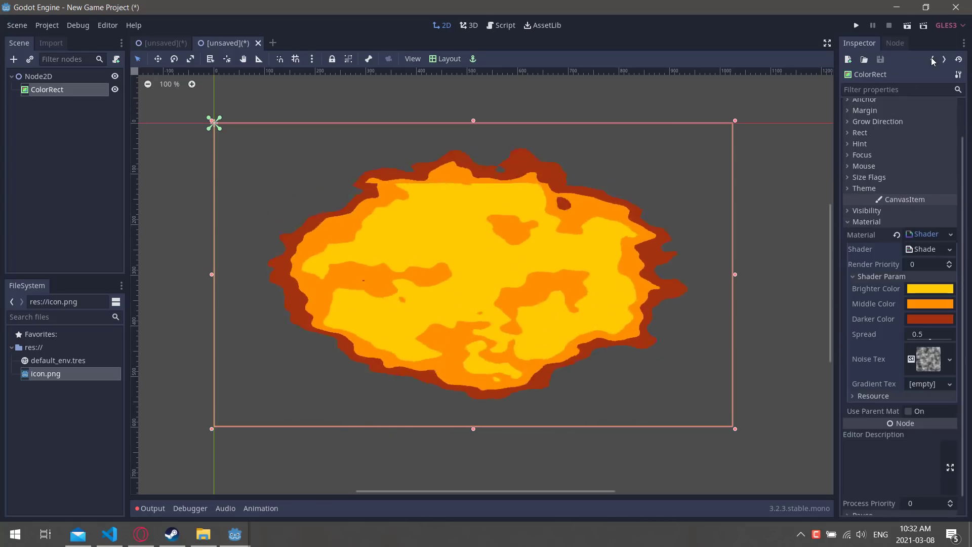
Assign Gradient Tex a new GradientTexture holding a new Gradient
left_click(949, 384)
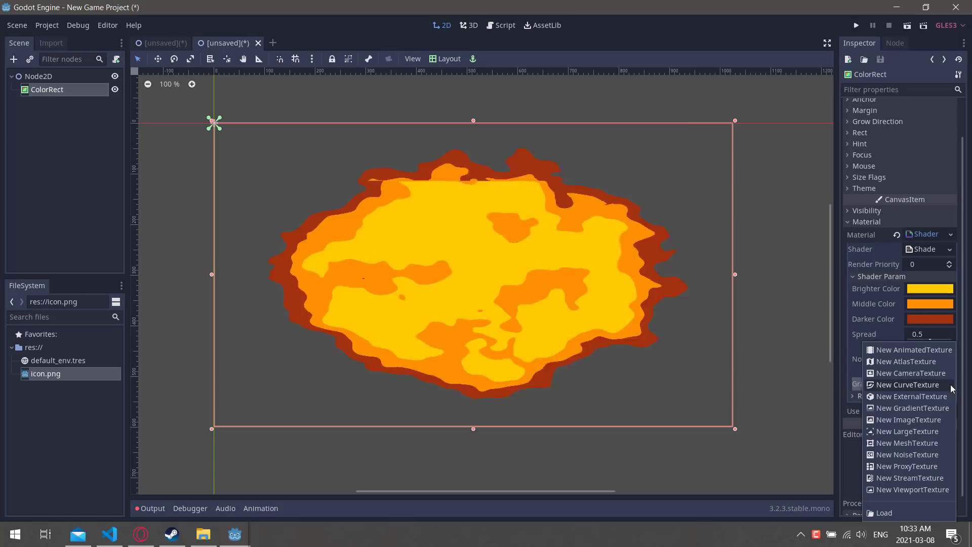
left_click(913, 408)
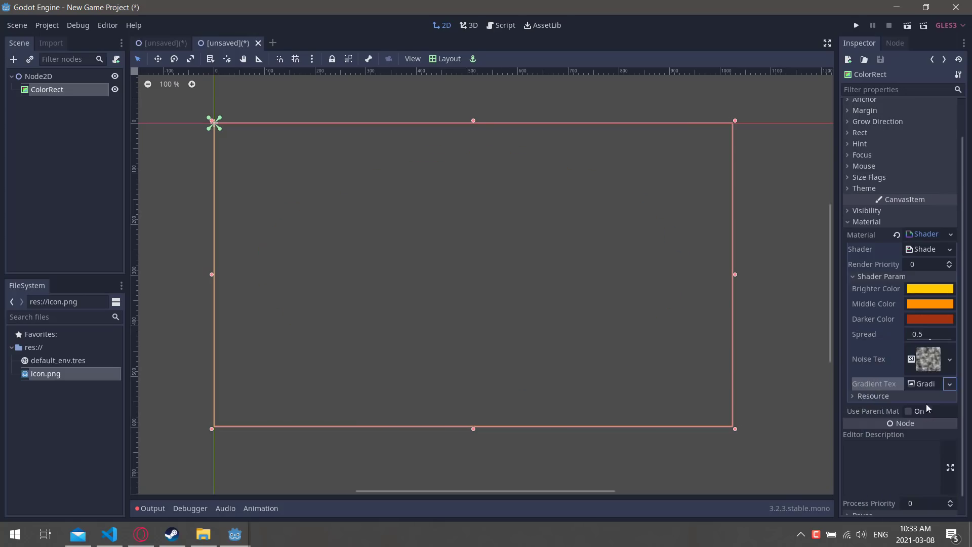
left_click(949, 384)
left_click(914, 414)
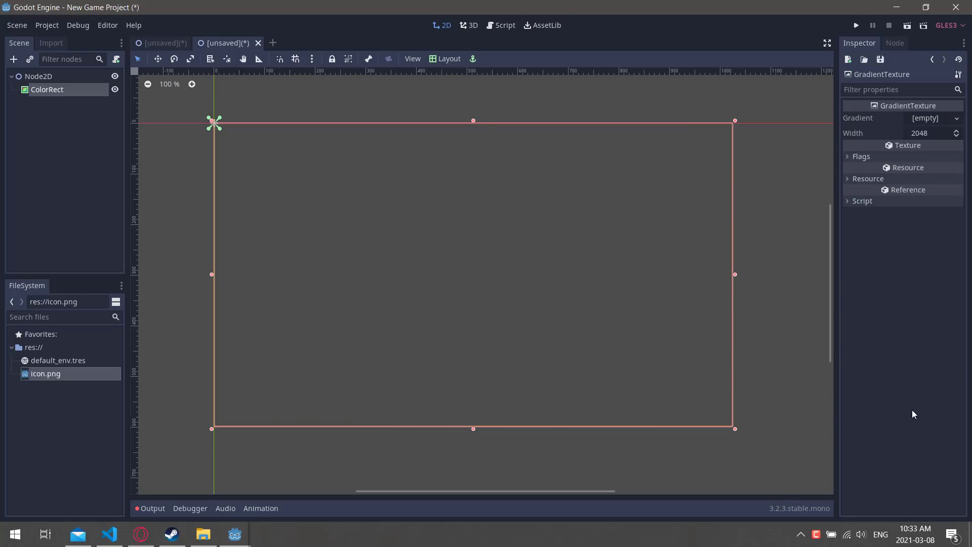
left_click(957, 118)
left_click(927, 131)
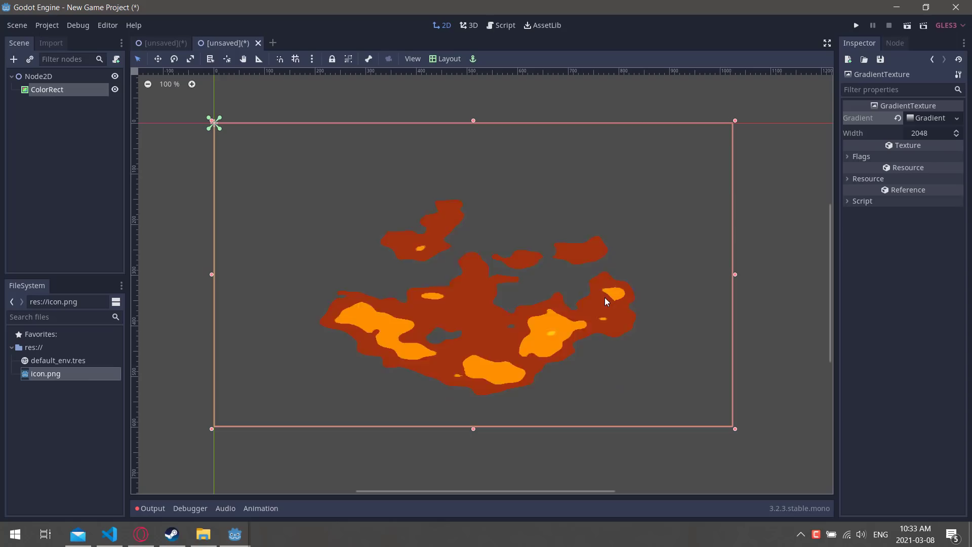
left_click(932, 60)
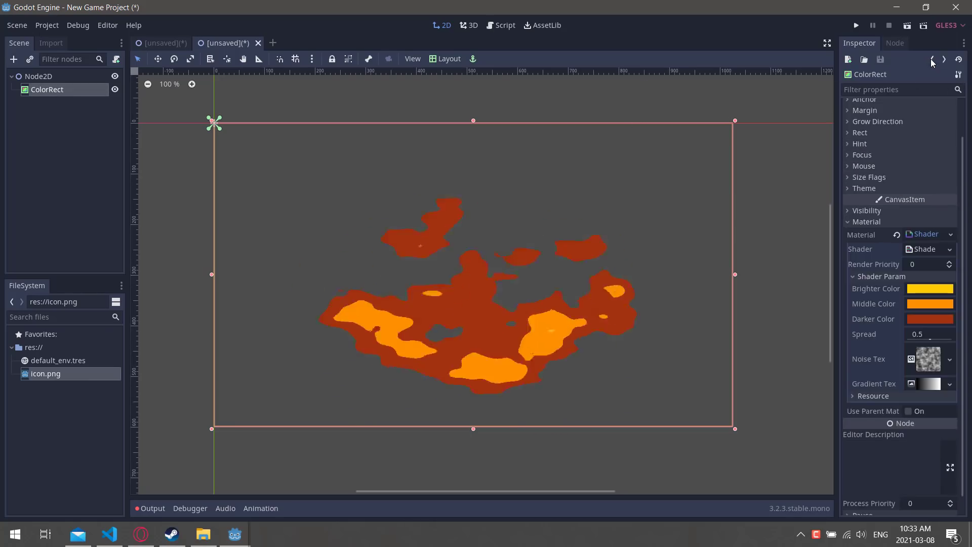
Change the Brighter, Middle and Darker colours to blue, cyan and teal
left_click(941, 290)
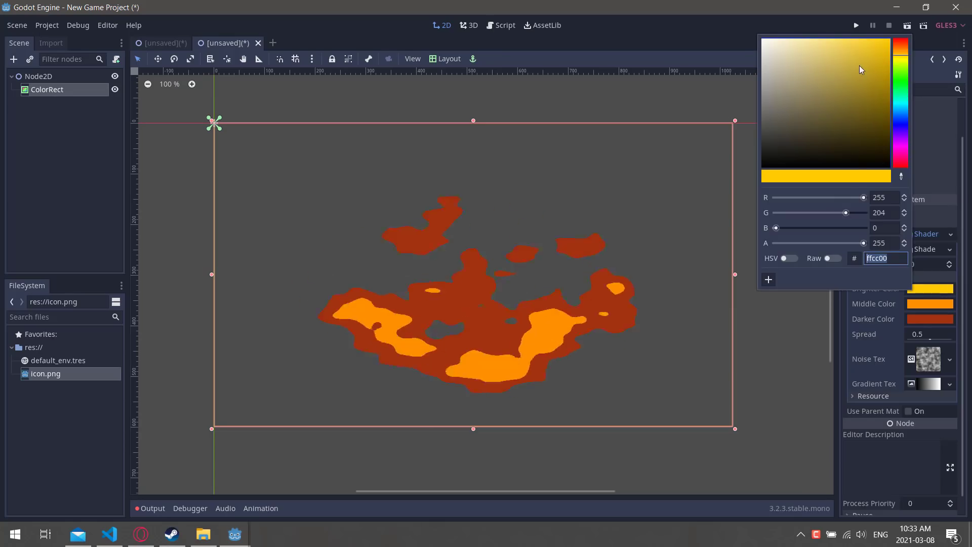
left_click_drag(860, 70, 892, 38)
left_click_drag(904, 106, 904, 126)
left_click(933, 305)
left_click(933, 305)
left_click(937, 318)
left_click(937, 318)
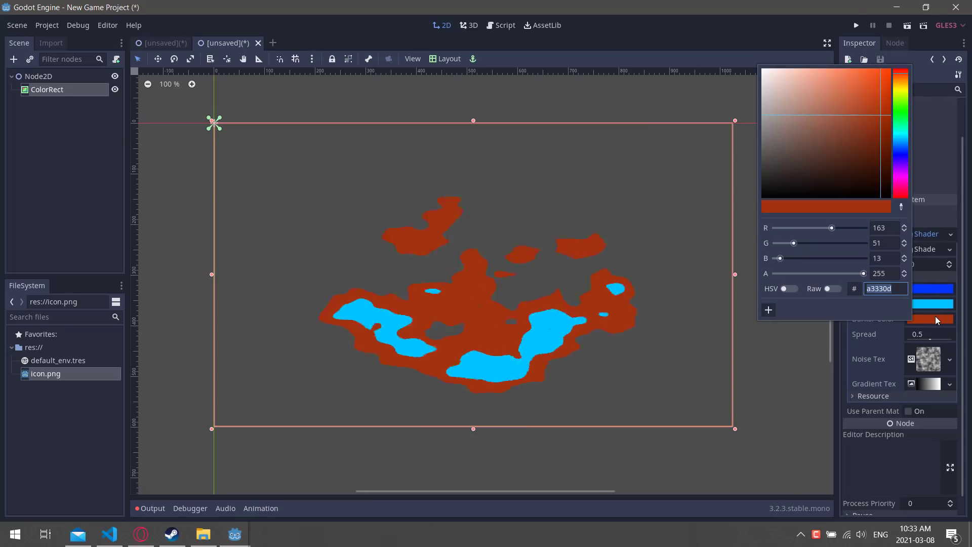
left_click(893, 133)
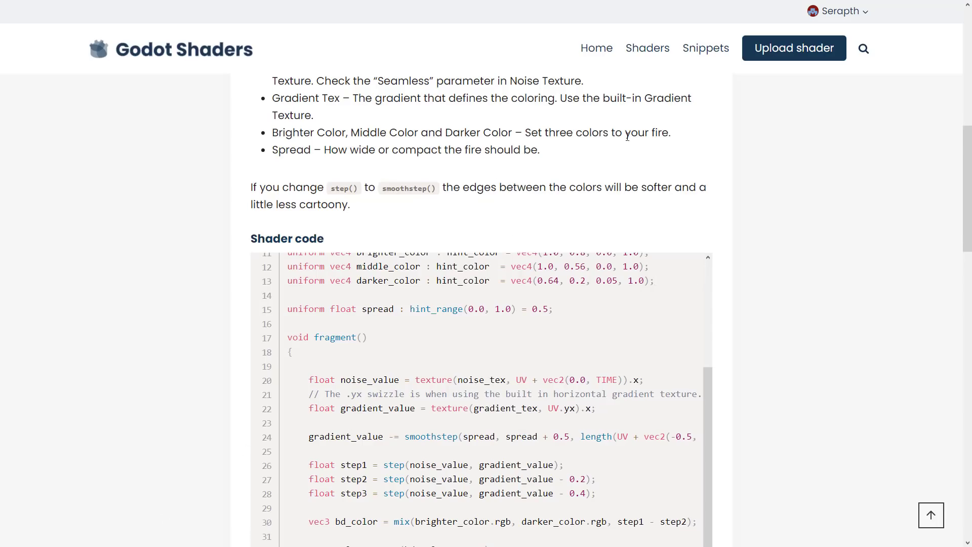
Open Snippets and read the Circles shape article, highlighting its Book of Shaders mention
left_click(703, 53)
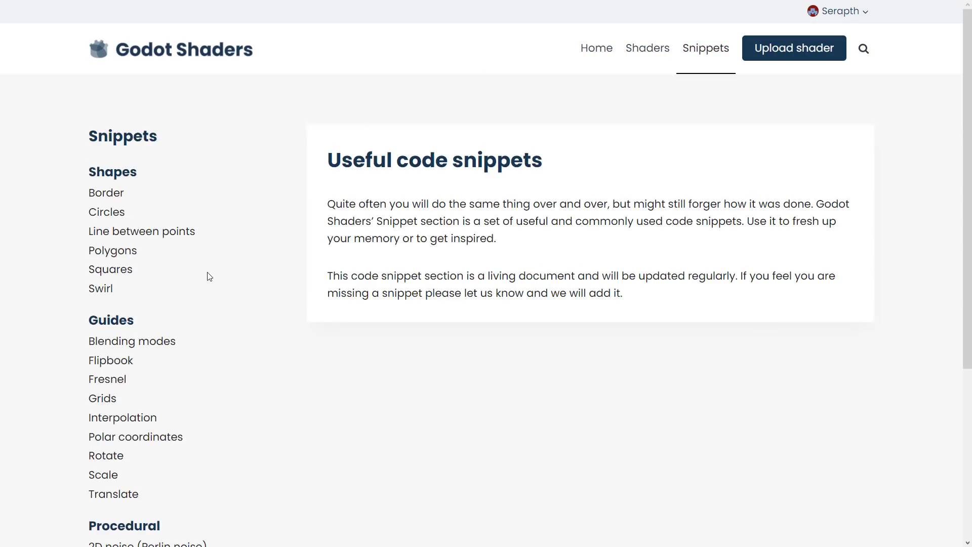
scroll(209, 276, "down", 3)
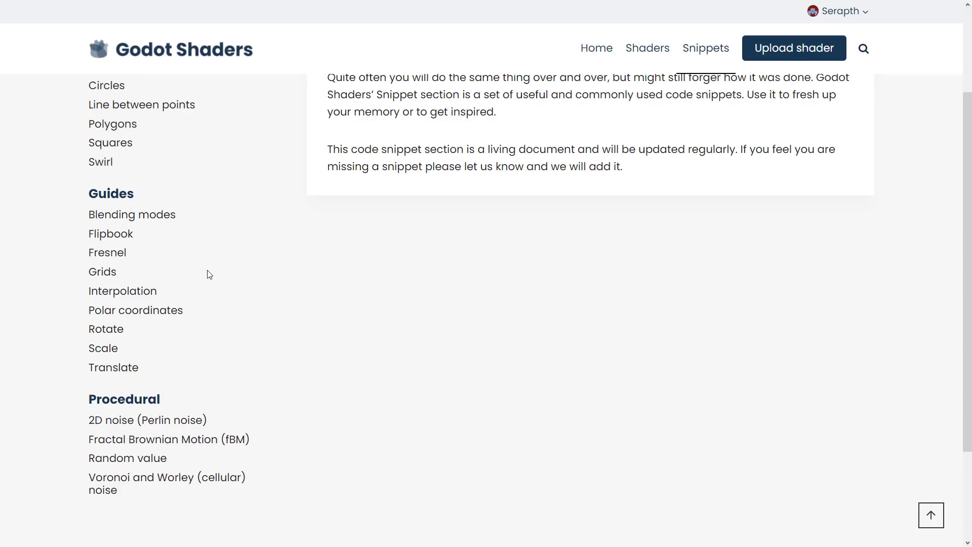
scroll(204, 284, "up", 3)
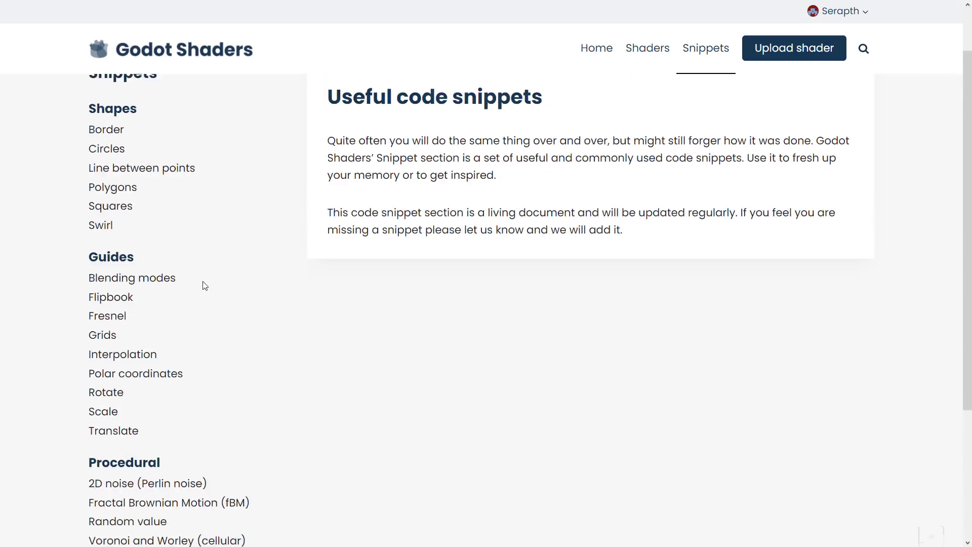
left_click(106, 193)
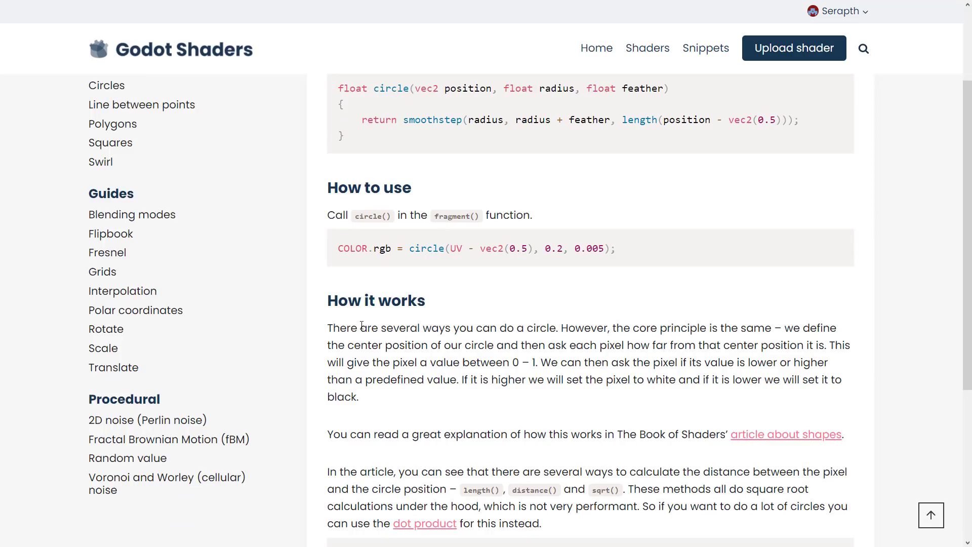
scroll(437, 342, "down", 2)
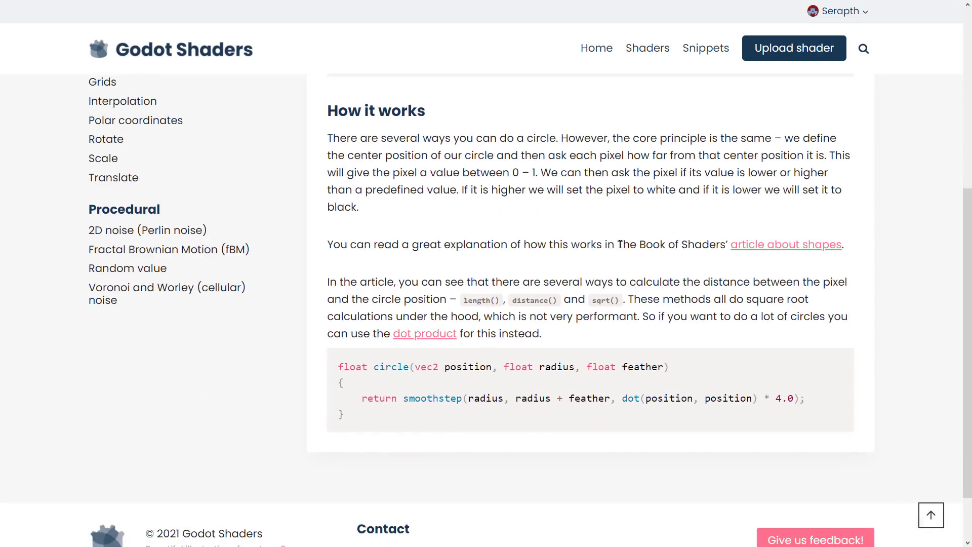
left_click_drag(618, 245, 720, 245)
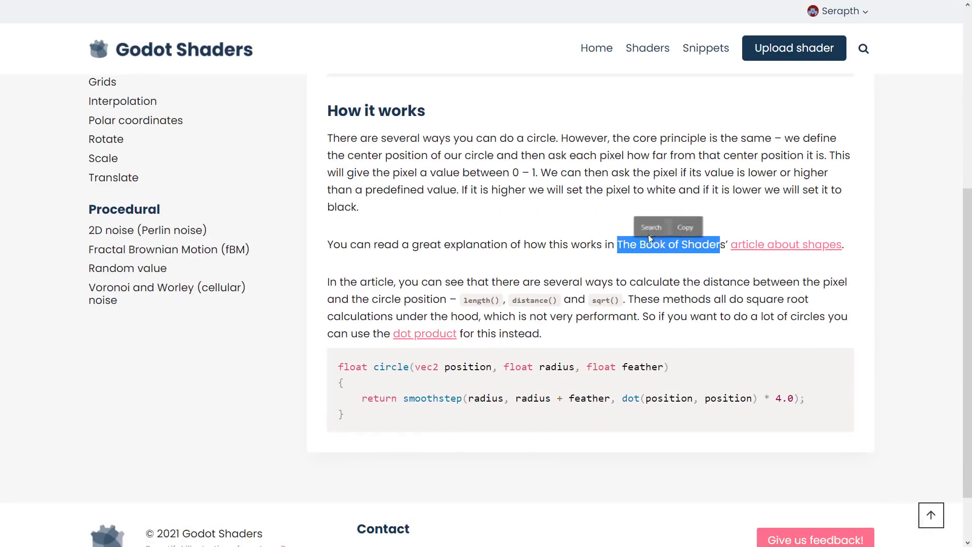
scroll(125, 250, "up", 3)
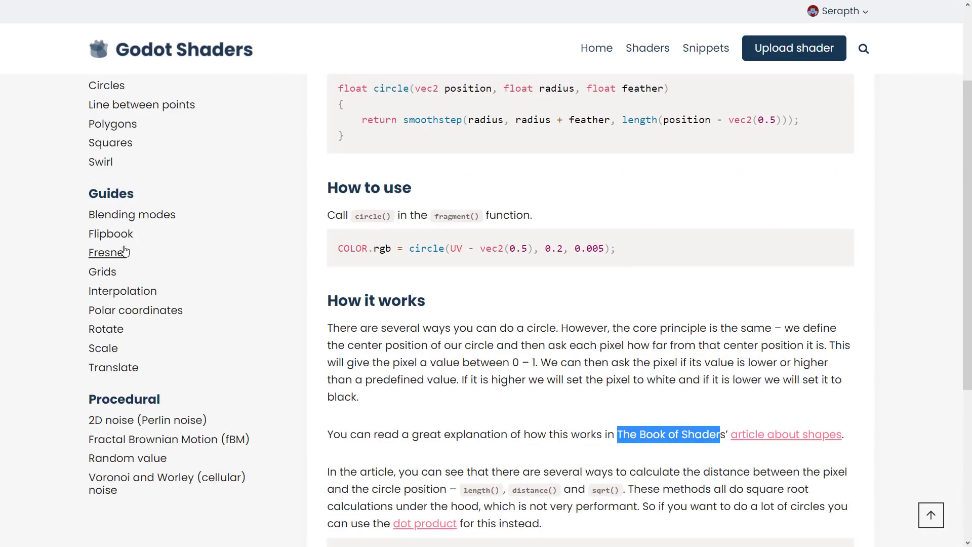
Open the Fresnel snippet and scroll through its basic and glow fresnel code
left_click(125, 251)
scroll(447, 320, "down", 5)
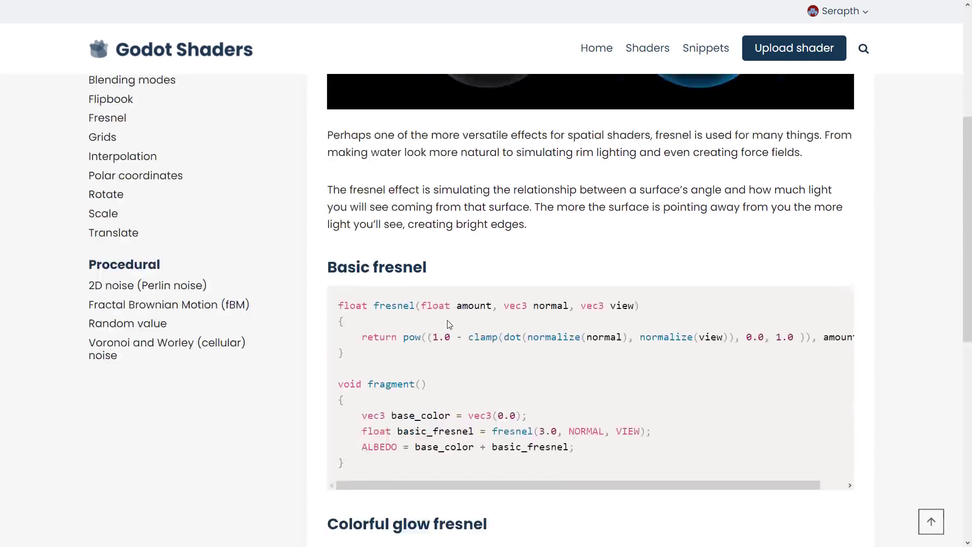
scroll(448, 324, "down", 1)
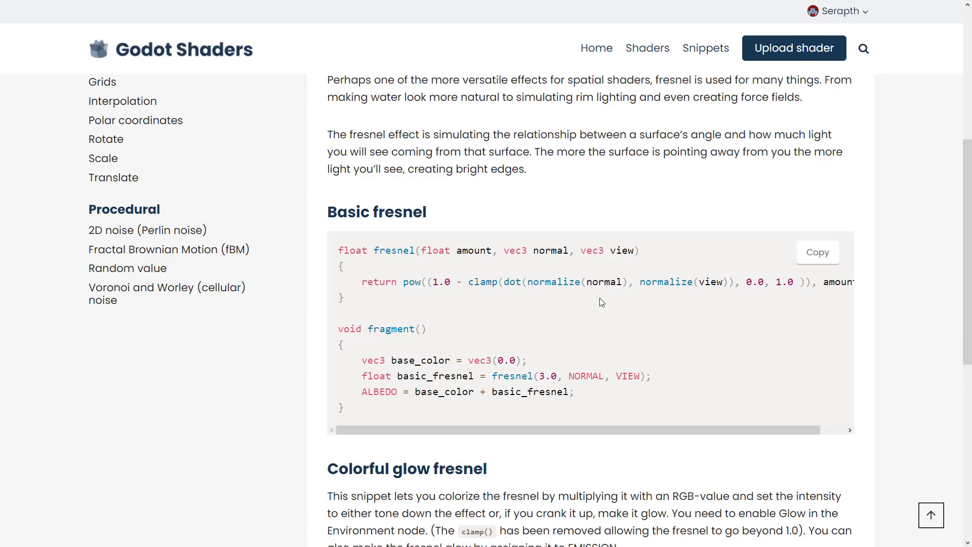
scroll(228, 286, "up", 6)
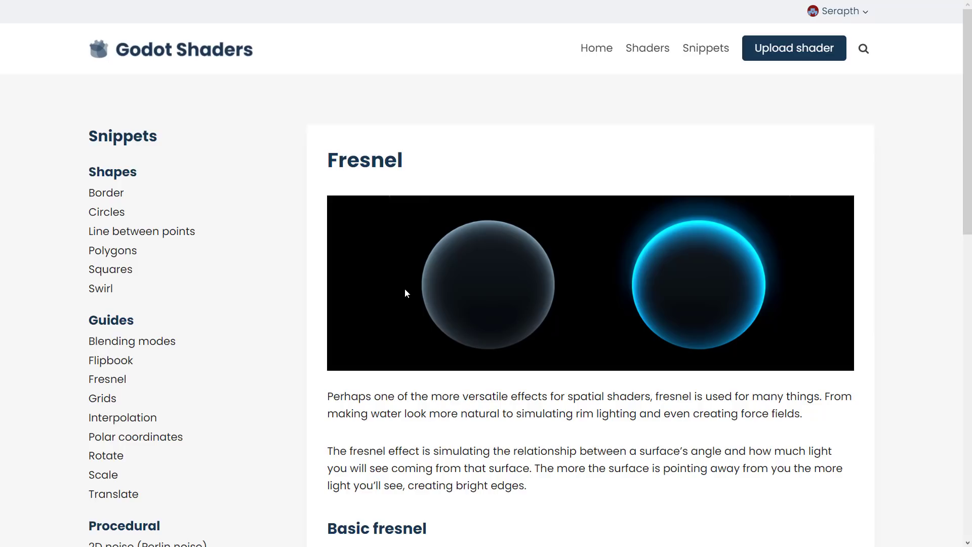
Open the Upload shader form and scroll through its fields
left_click(818, 59)
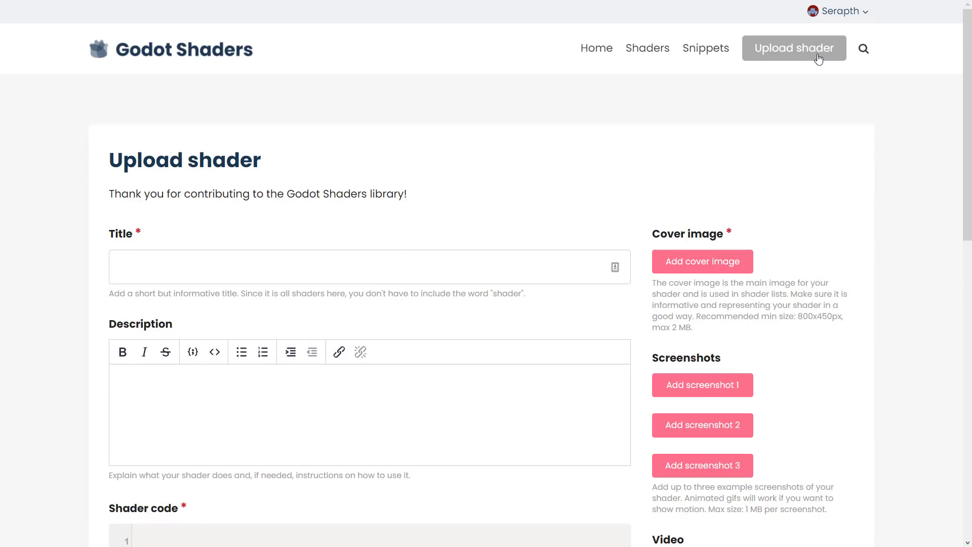
scroll(289, 402, "down", 10)
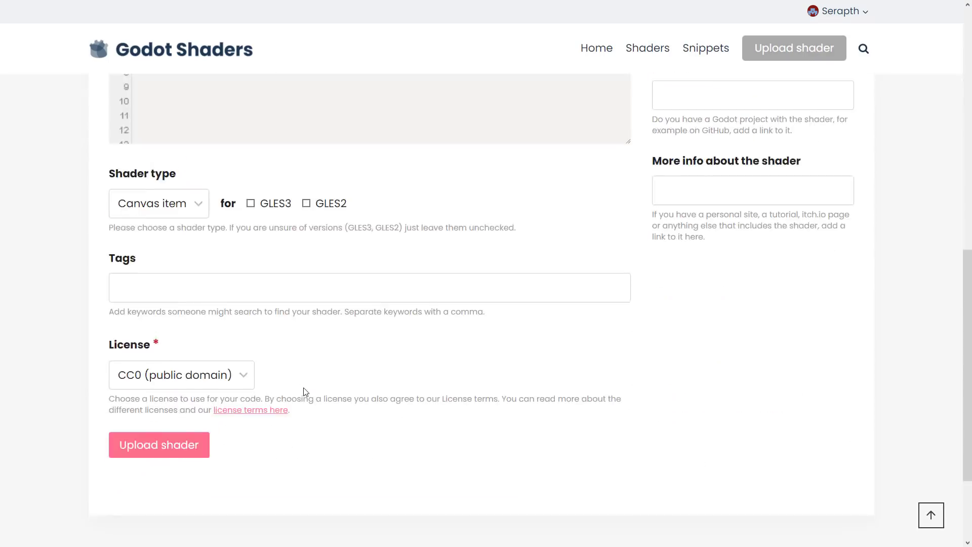
scroll(305, 392, "up", 10)
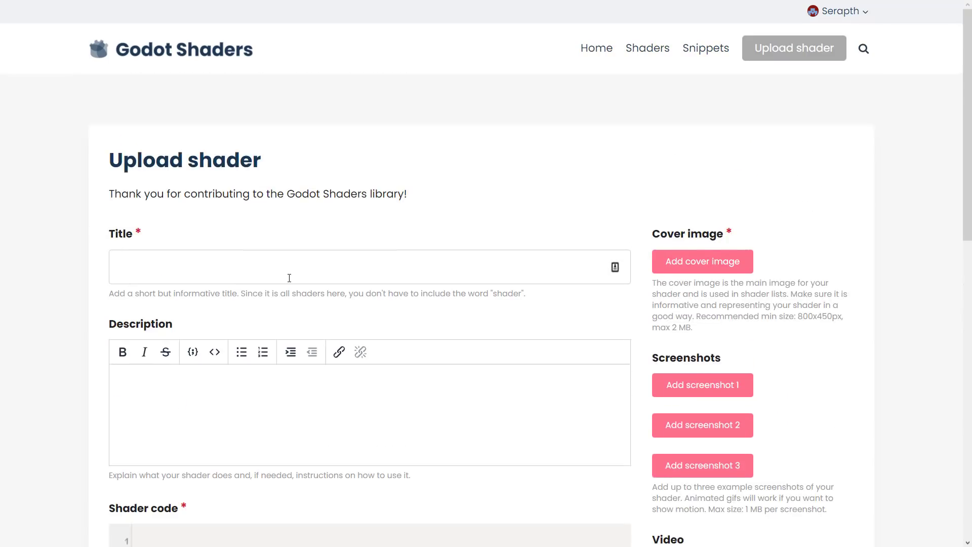
scroll(289, 278, "down", 6)
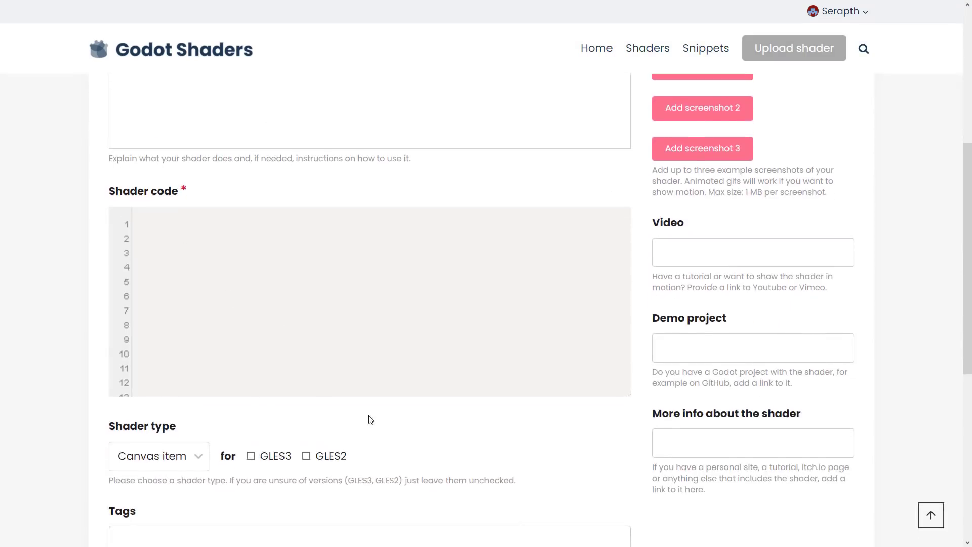
scroll(216, 342, "down", 3)
Check the Shader type and License dropdowns, keeping Canvas item and CC0
left_click(197, 331)
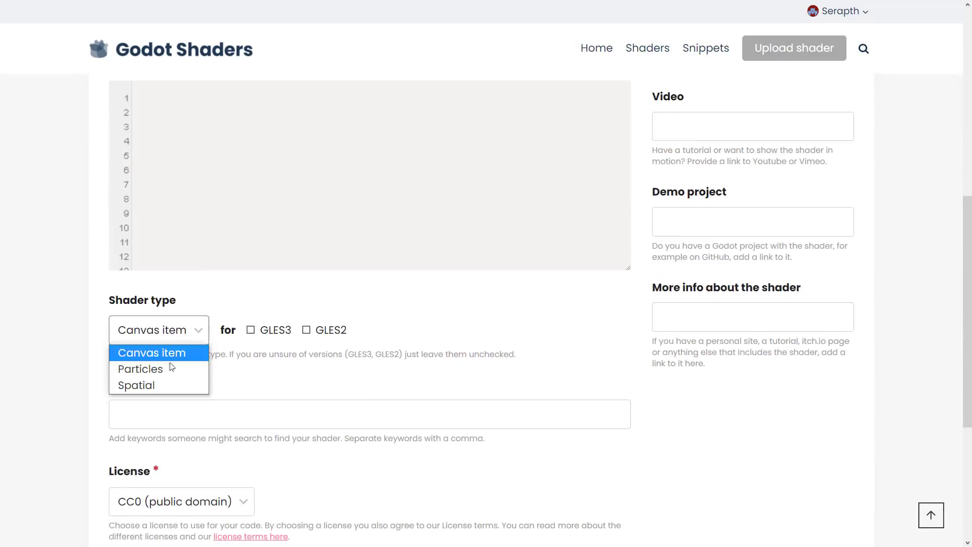
left_click(510, 326)
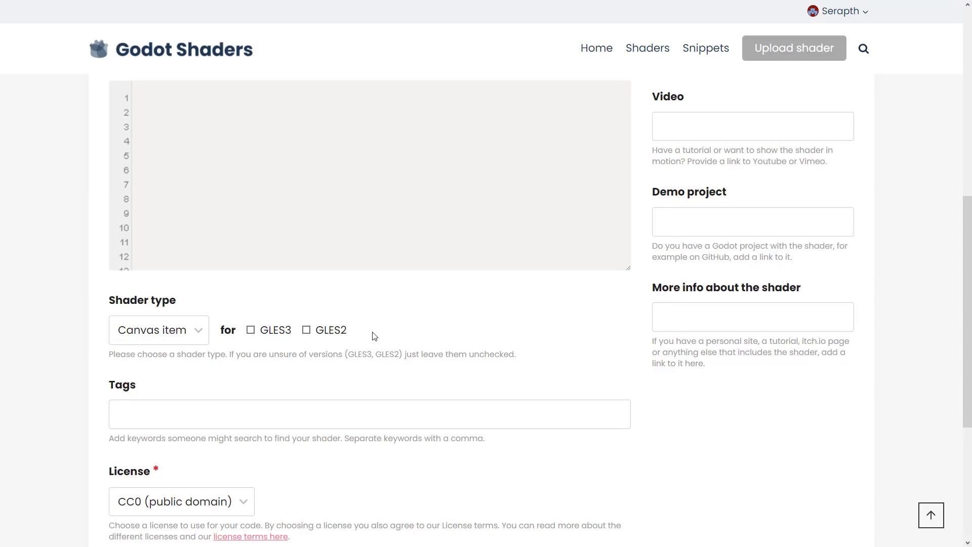
scroll(374, 336, "down", 4)
left_click(230, 311)
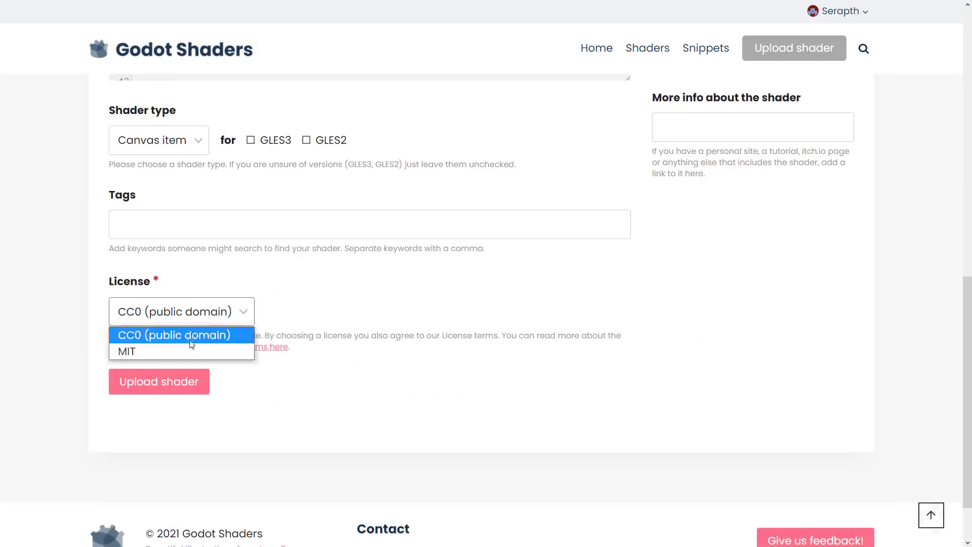
left_click(558, 278)
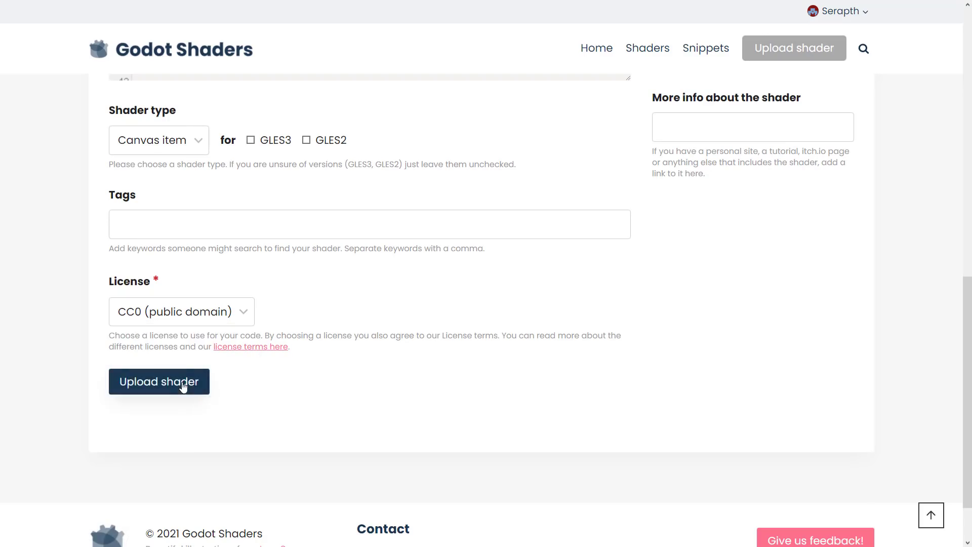
scroll(502, 362, "up", 20)
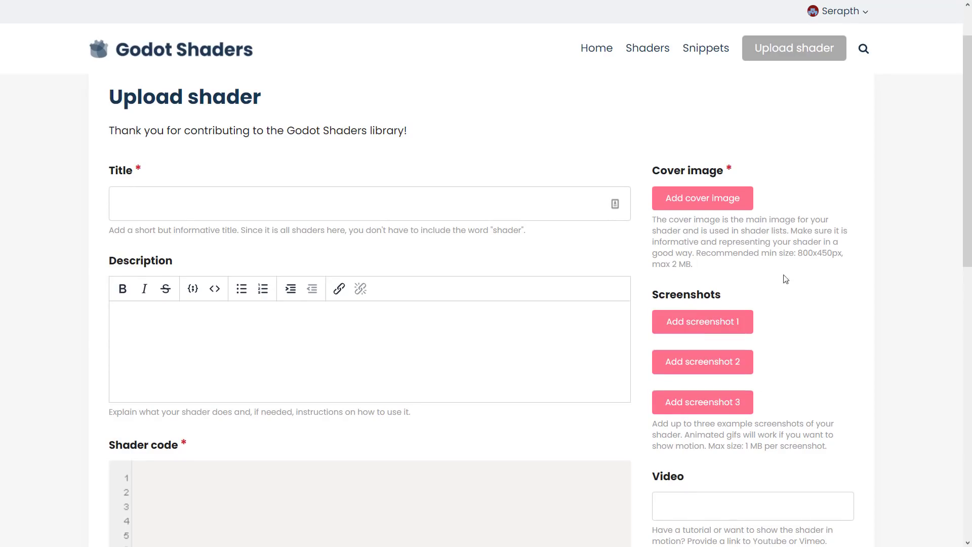
Look over the account's articles and the Snippets page, then bring up the empty Upload shader form
mouse_move(846, 20)
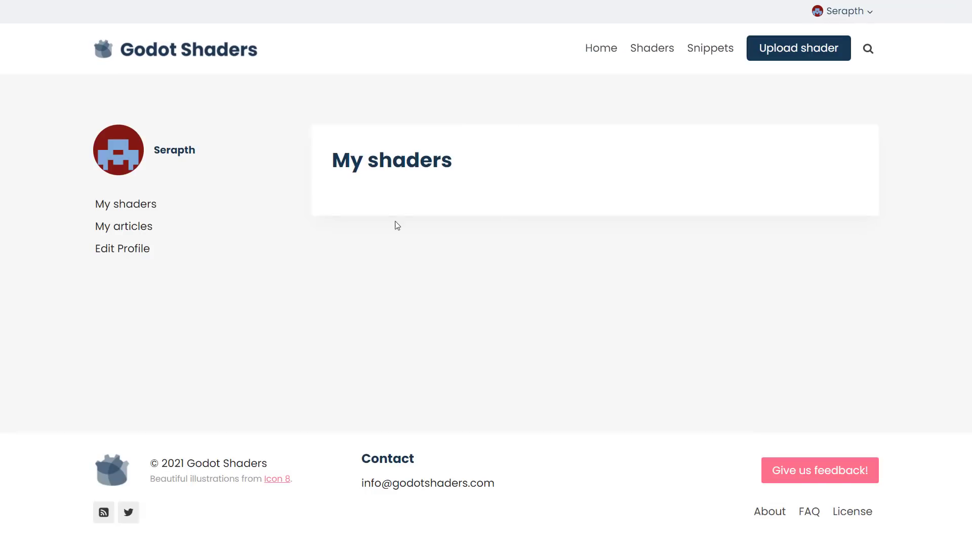
left_click(122, 232)
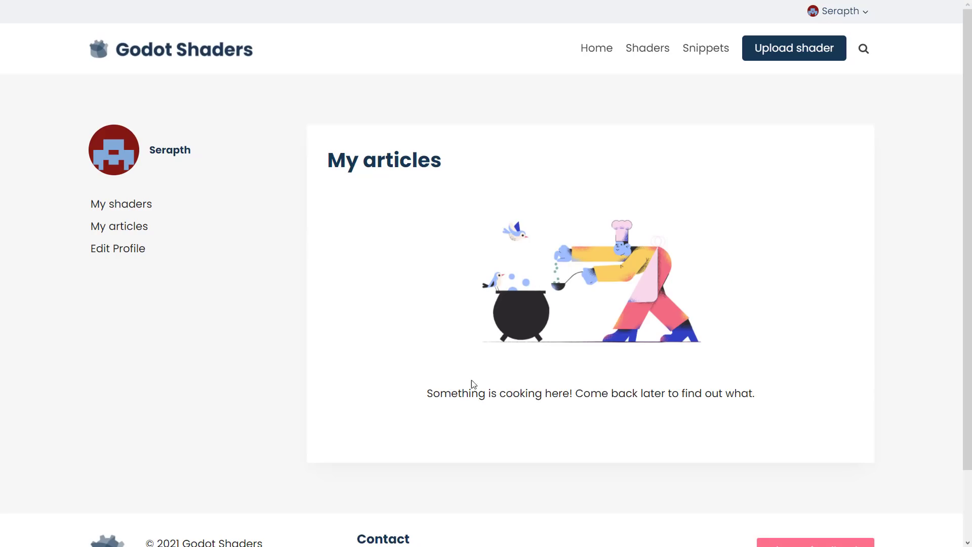
left_click_drag(444, 390, 793, 400)
left_click(793, 399)
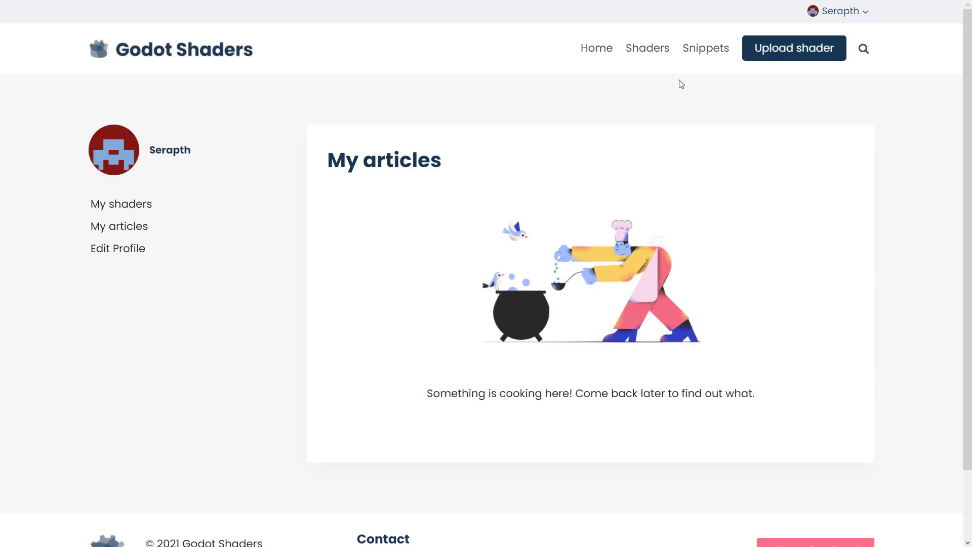
left_click(708, 46)
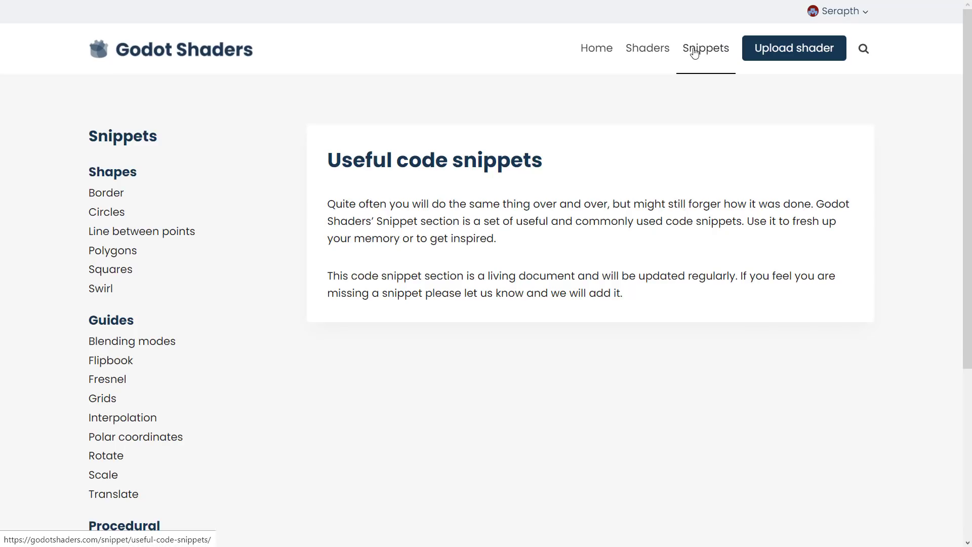
left_click(789, 47)
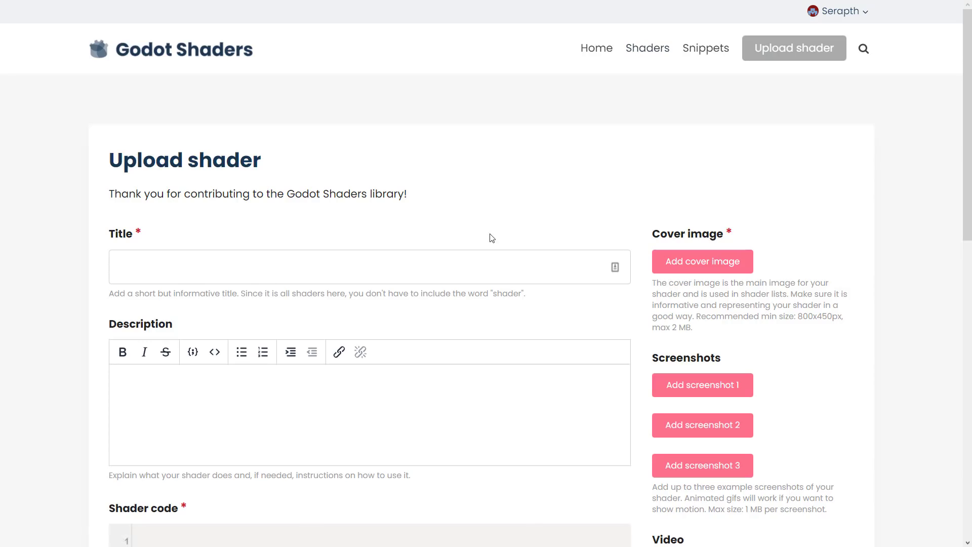
Open the Teleport effect shader page and read down to its comments
scroll(105, 274, "down", 5)
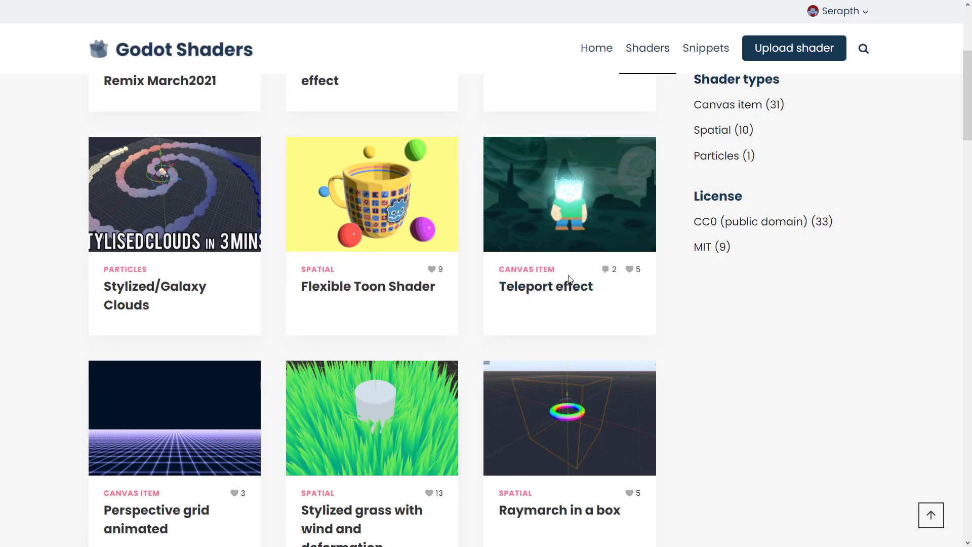
left_click(585, 284)
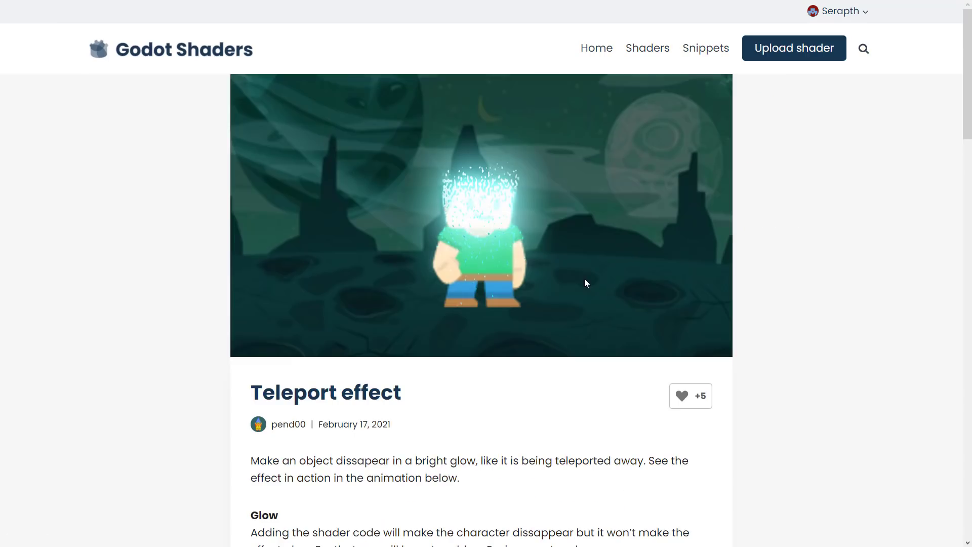
scroll(570, 272, "down", 15)
scroll(571, 273, "down", 3)
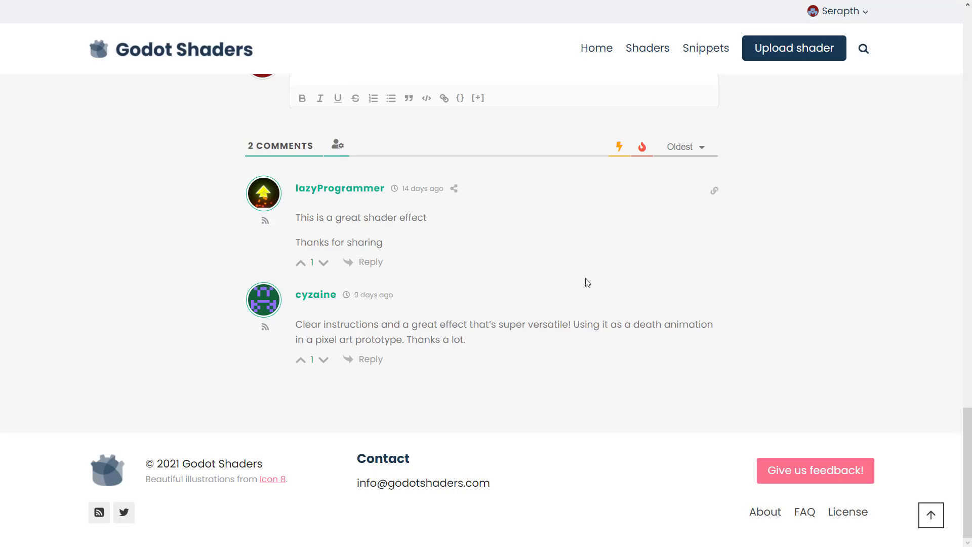
scroll(614, 288, "up", 15)
scroll(614, 289, "up", 3)
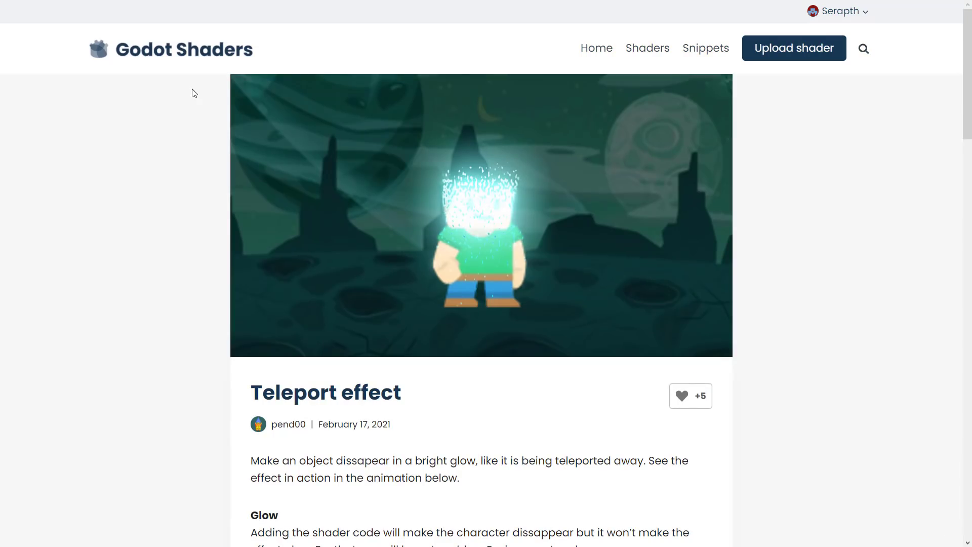
Switch over to the open Book of Shaders tab, keeping the browser fullscreen
key("F11")
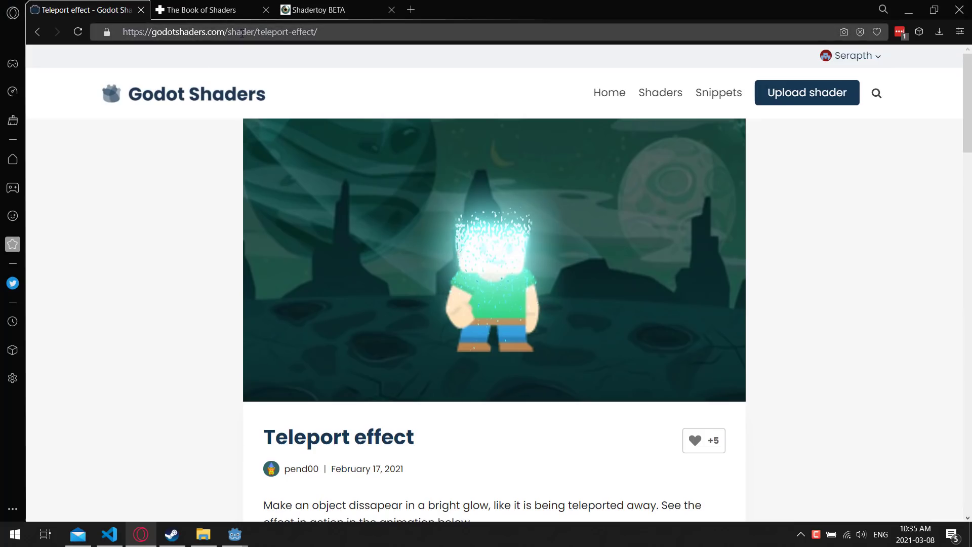
key("F11")
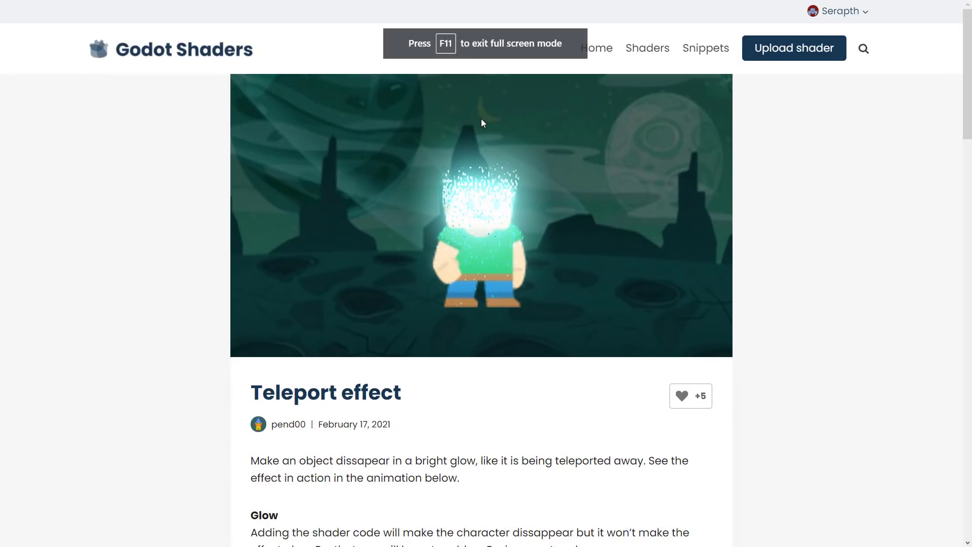
key("ctrl+Tab")
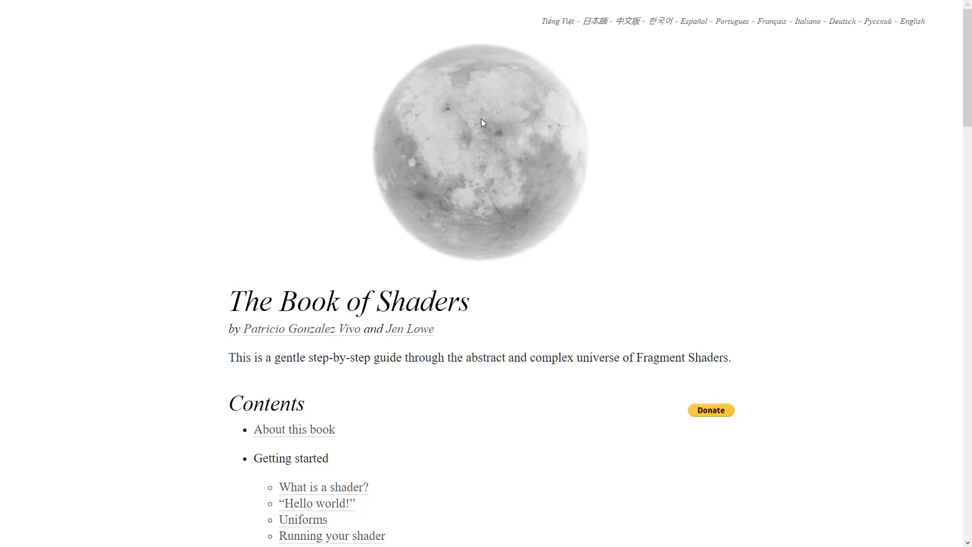
scroll(490, 302, "down", 1)
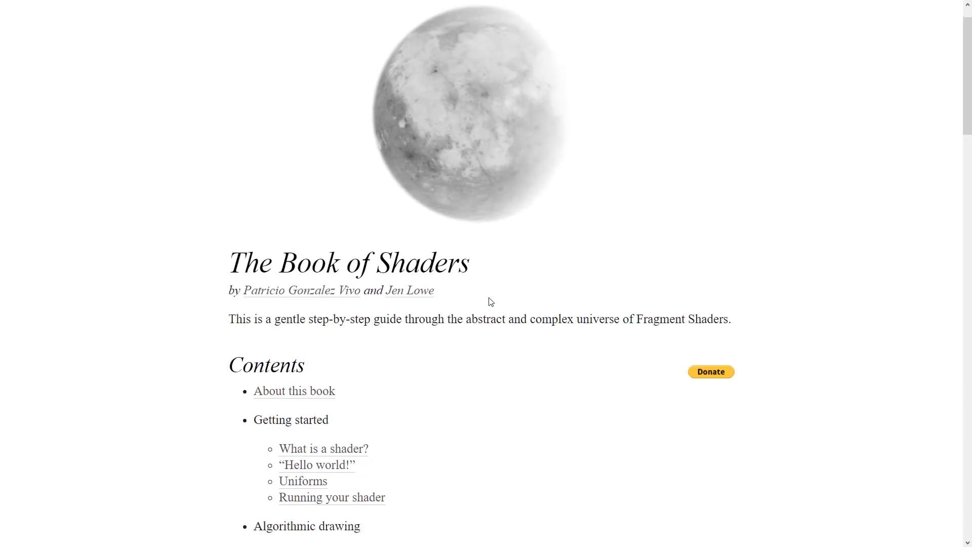
scroll(491, 301, "down", 7)
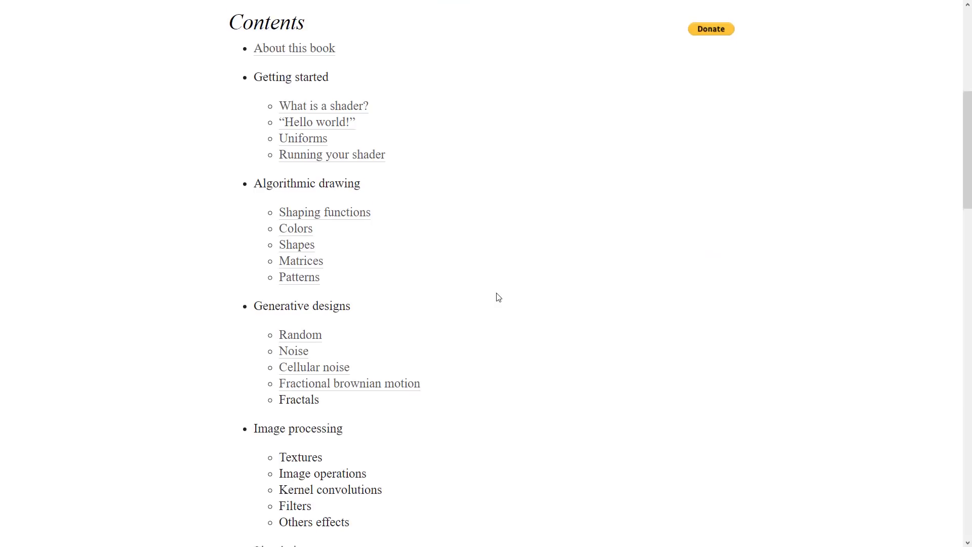
scroll(499, 297, "down", 5)
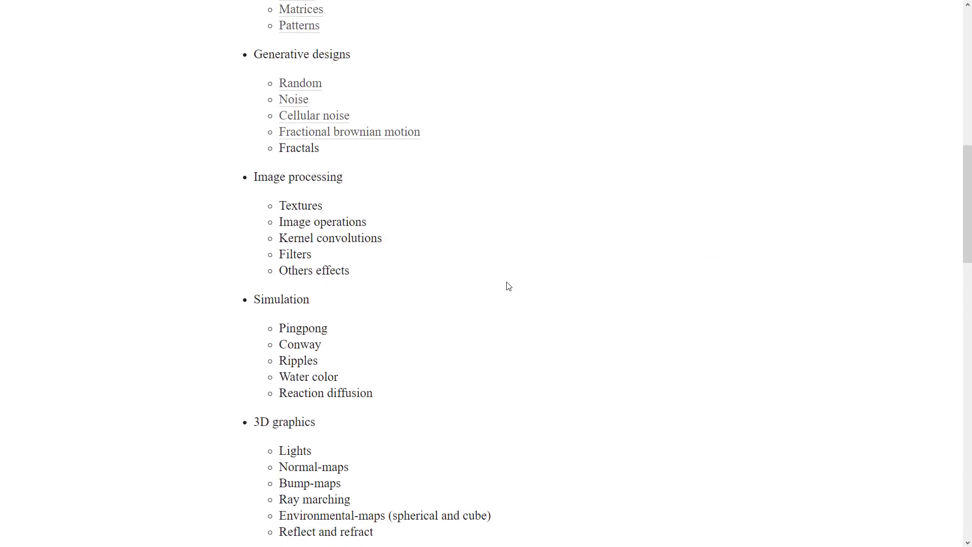
scroll(508, 287, "down", 6)
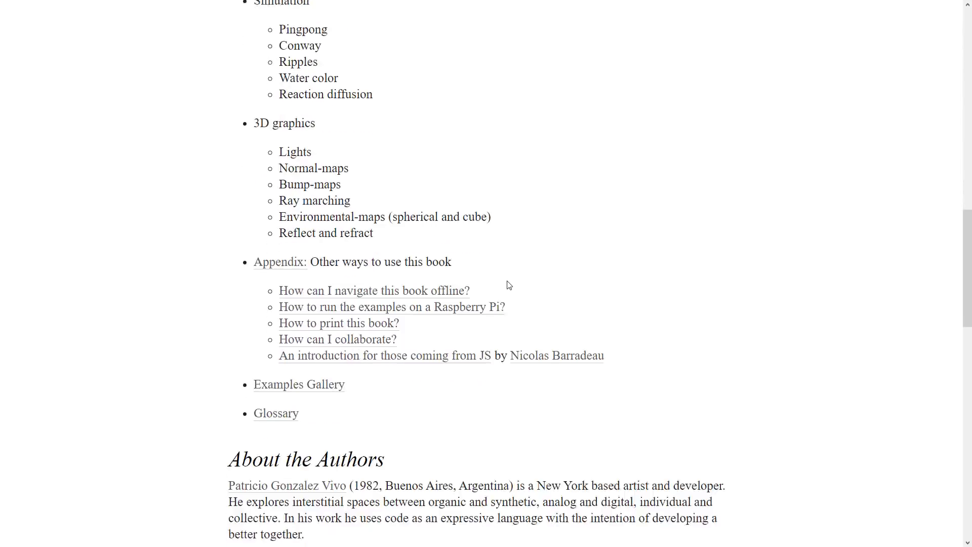
scroll(509, 285, "down", 4)
scroll(510, 278, "up", 15)
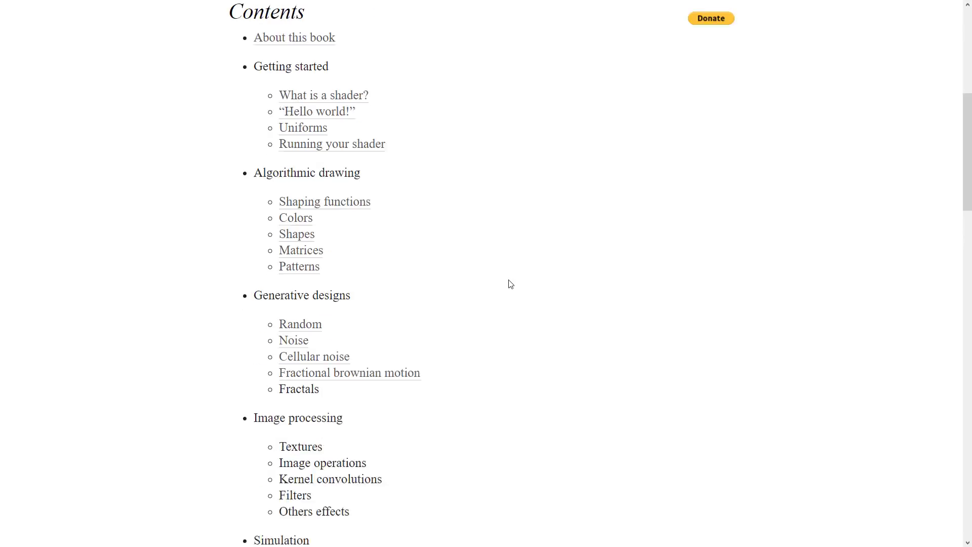
scroll(502, 279, "up", 3)
scroll(456, 243, "down", 3)
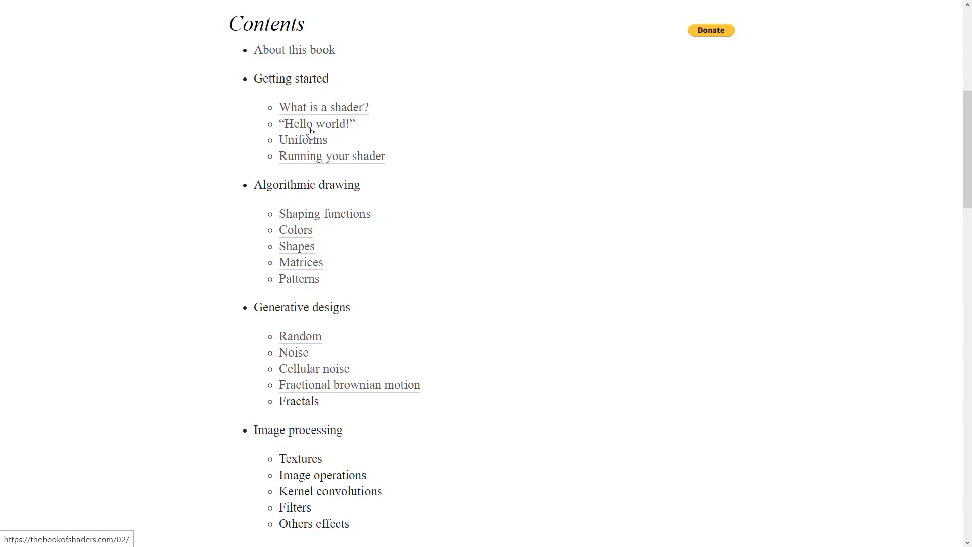
scroll(480, 234, "down", 5)
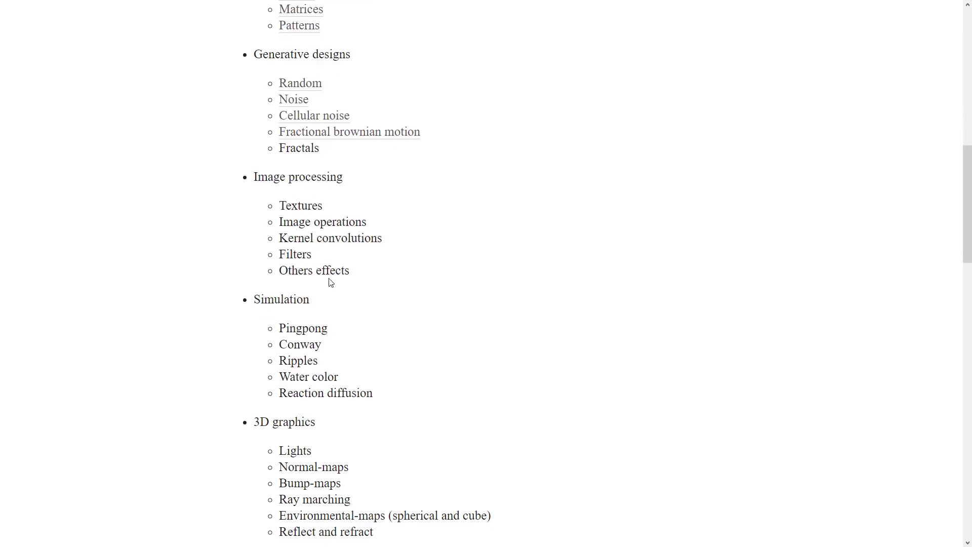
scroll(454, 326, "down", 3)
scroll(441, 326, "up", 3)
scroll(442, 325, "up", 1)
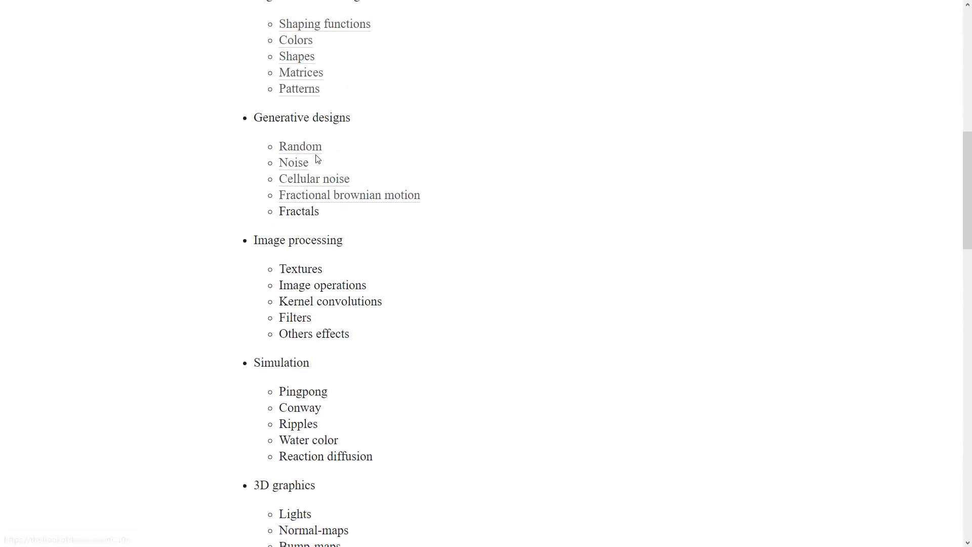
scroll(339, 184, "down", 3)
left_click_drag(295, 190, 336, 282)
left_click(296, 190)
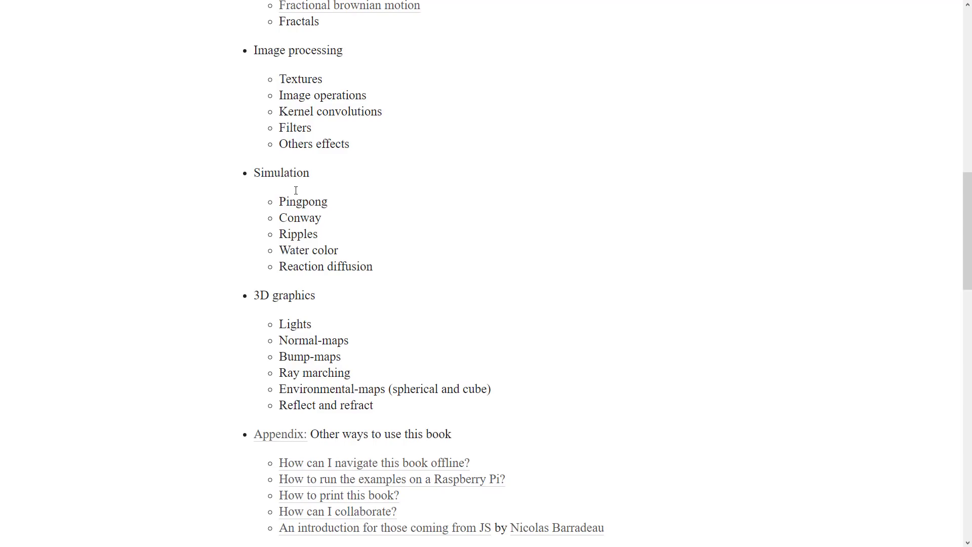
scroll(521, 308, "down", 3)
scroll(517, 294, "down", 2)
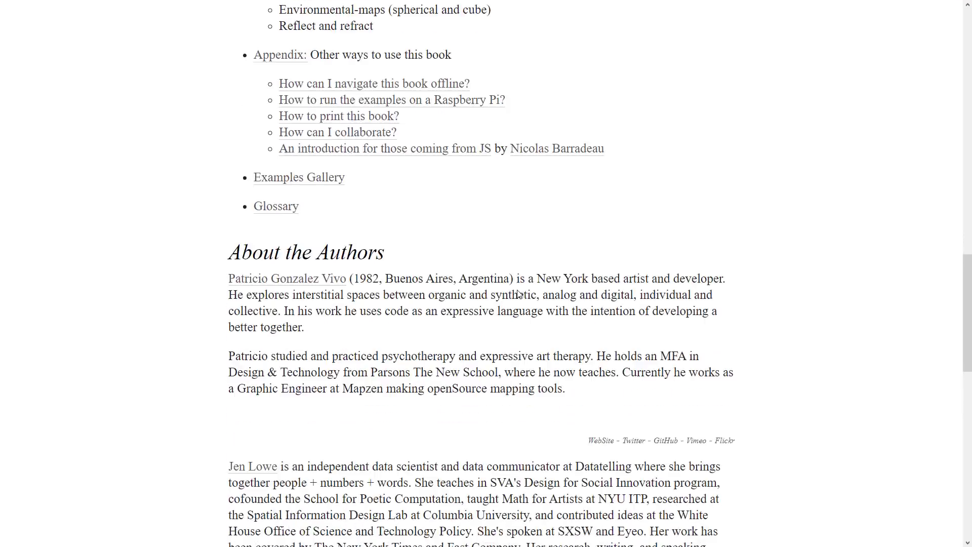
scroll(517, 294, "down", 1)
key("Home")
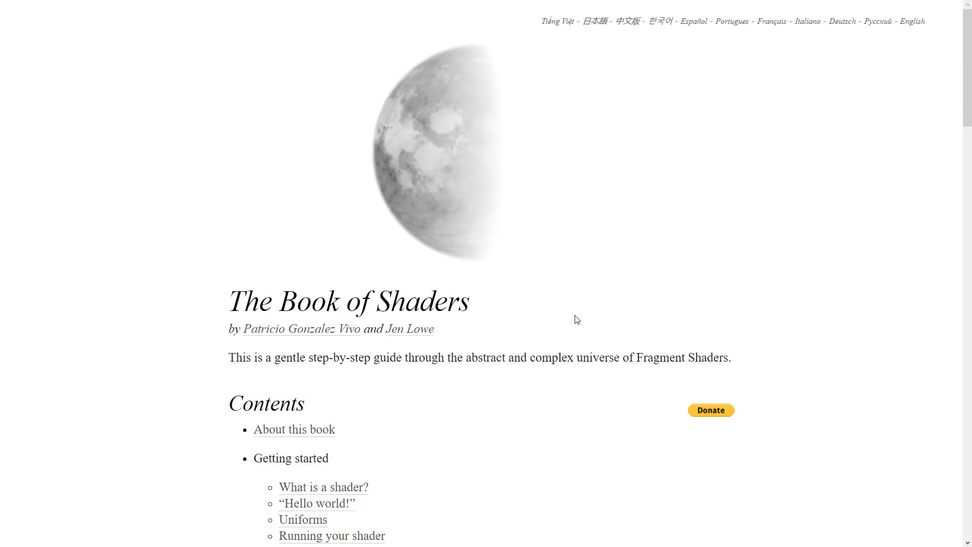
In the Shadertoy tab, accept the cookie notice and open the Browse gallery sorted by Hot
key("ctrl+Tab")
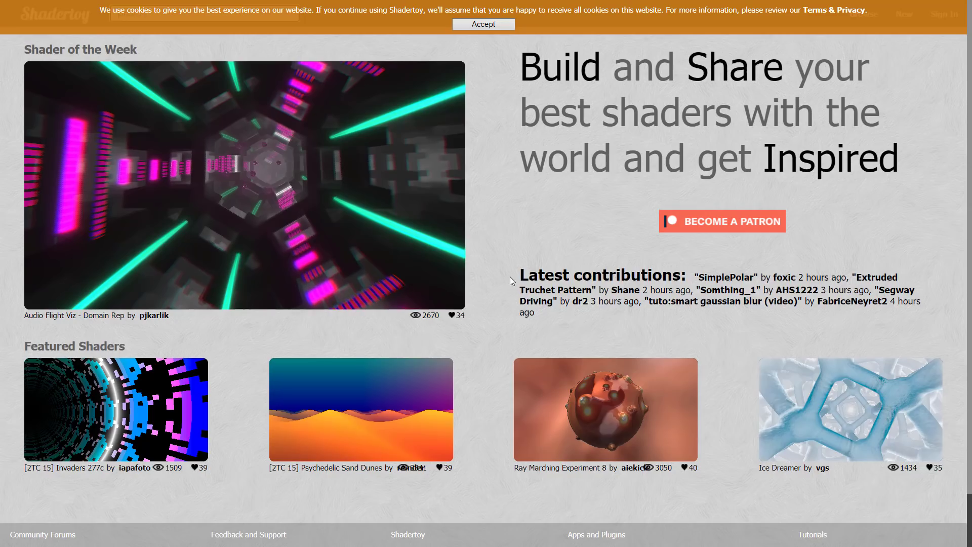
scroll(509, 172, "down", 1)
scroll(508, 222, "up", 1)
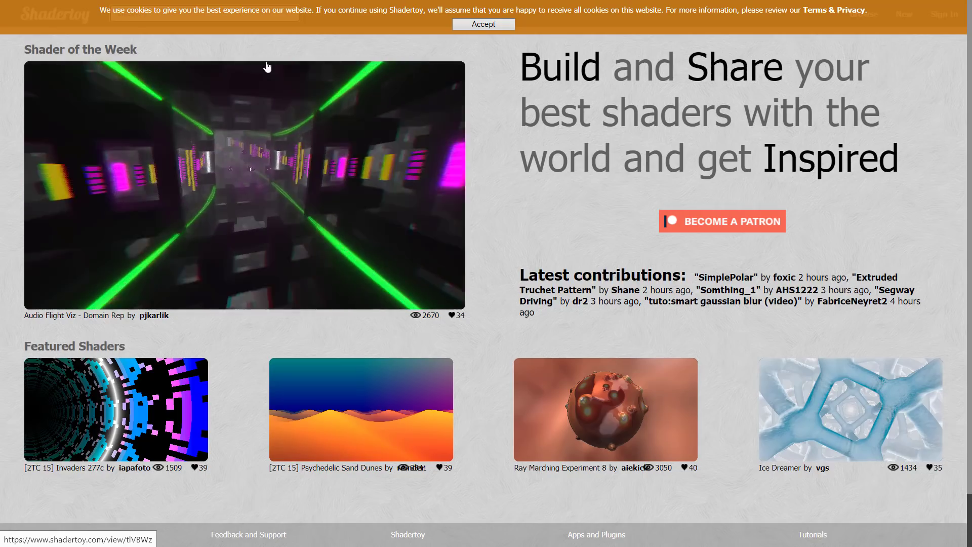
left_click(481, 25)
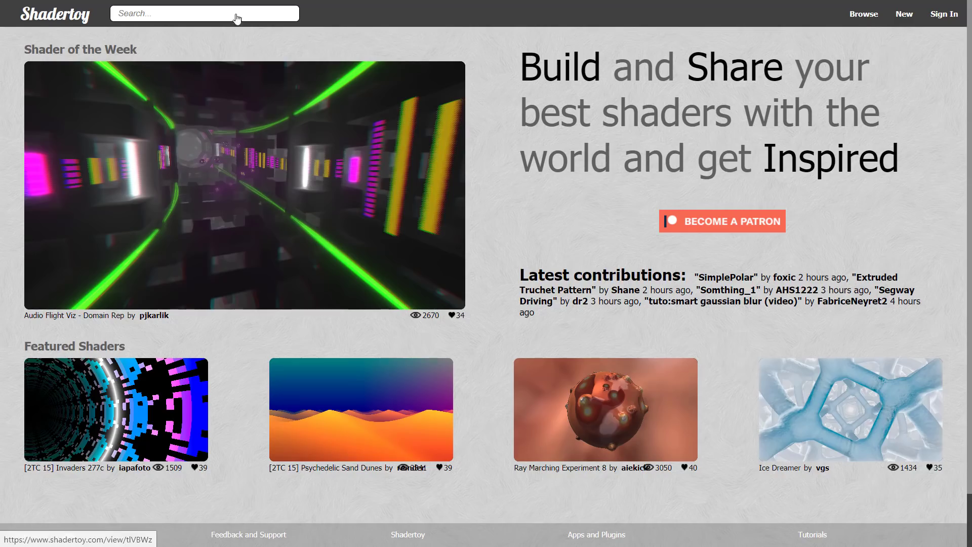
left_click(863, 17)
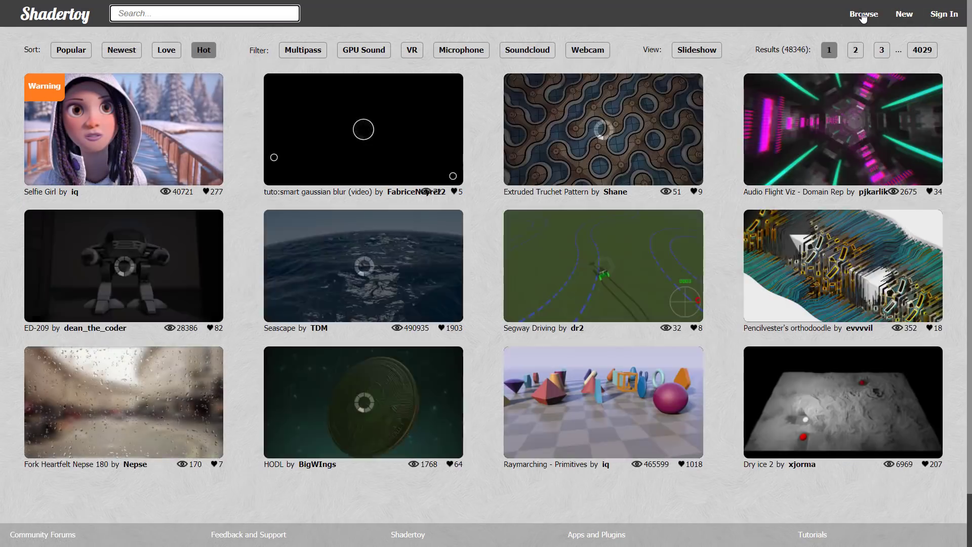